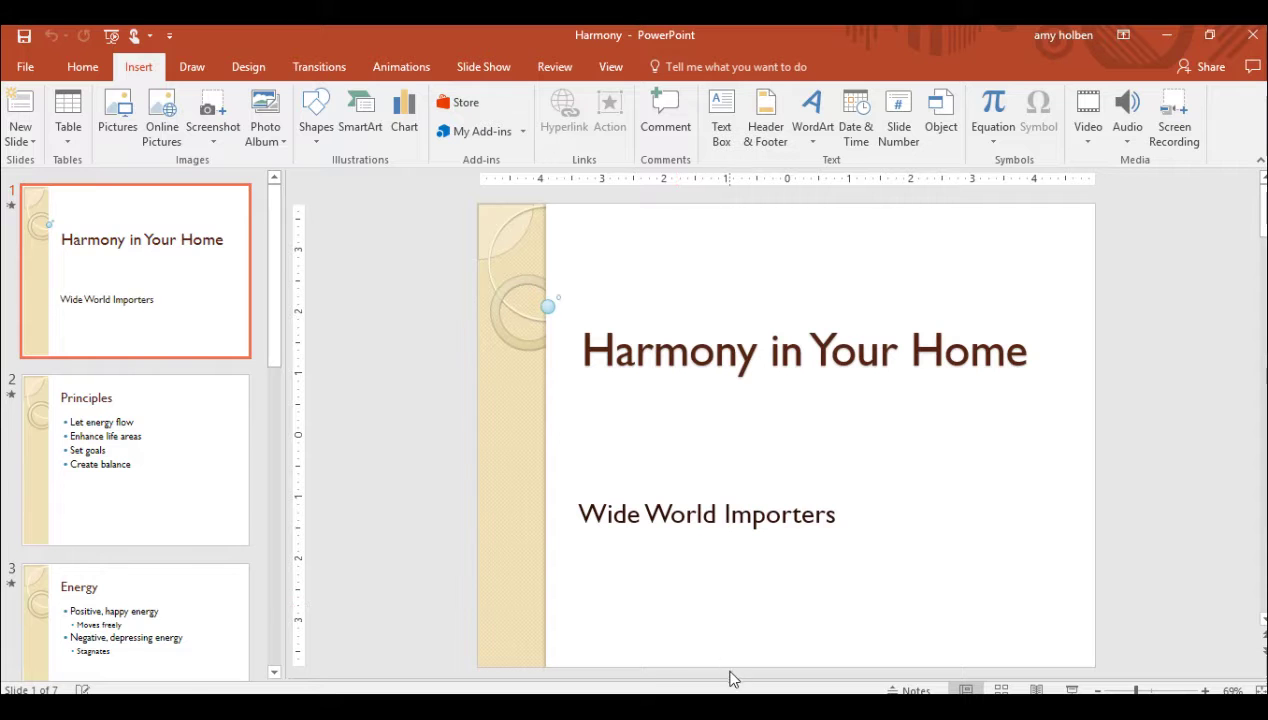
- Add the title slide notes 'Welcome and Introductions', 'Logistics' and 'Establish knowledge level' on separate lines
left_click_drag(735, 677, 730, 548)
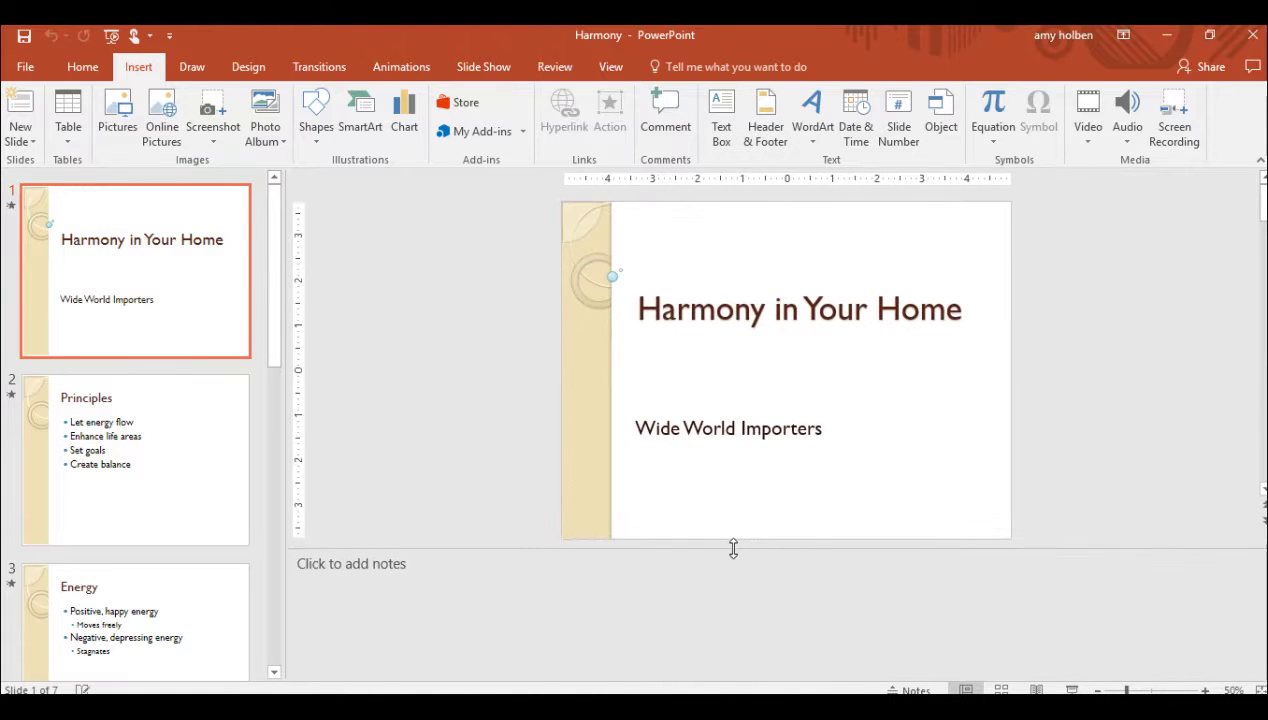
left_click(579, 619)
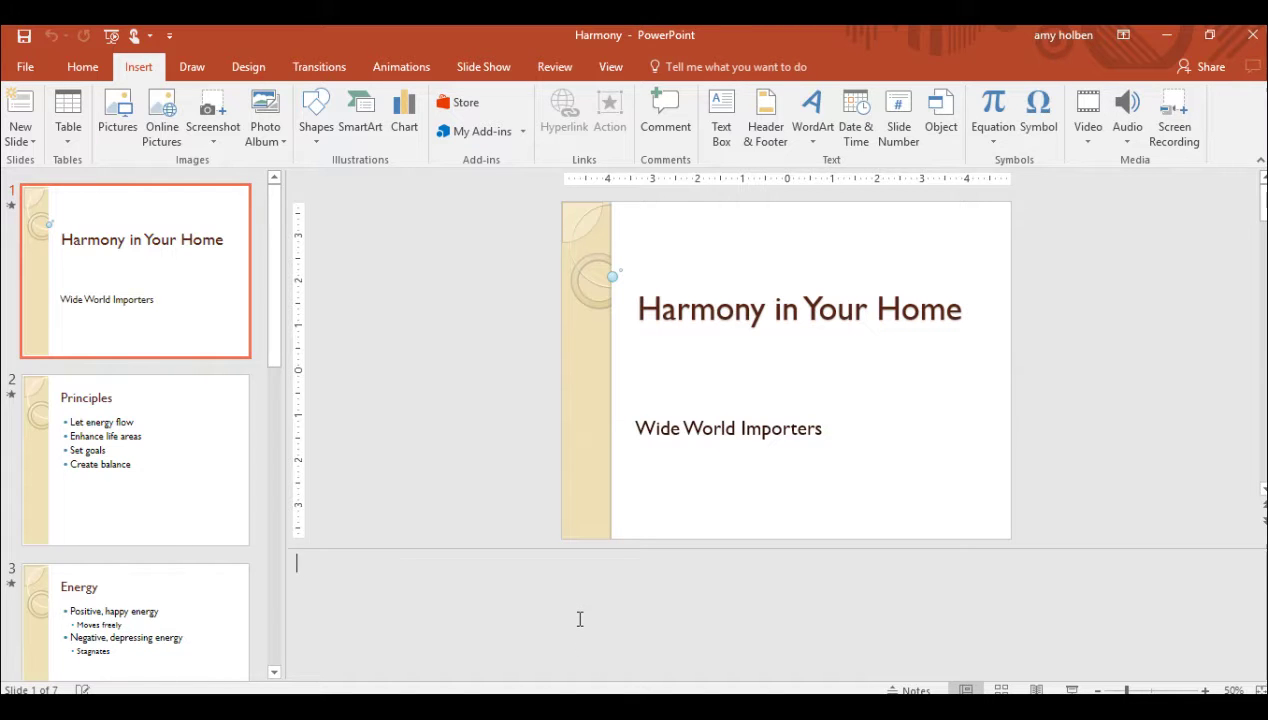
type("Welcome and ")
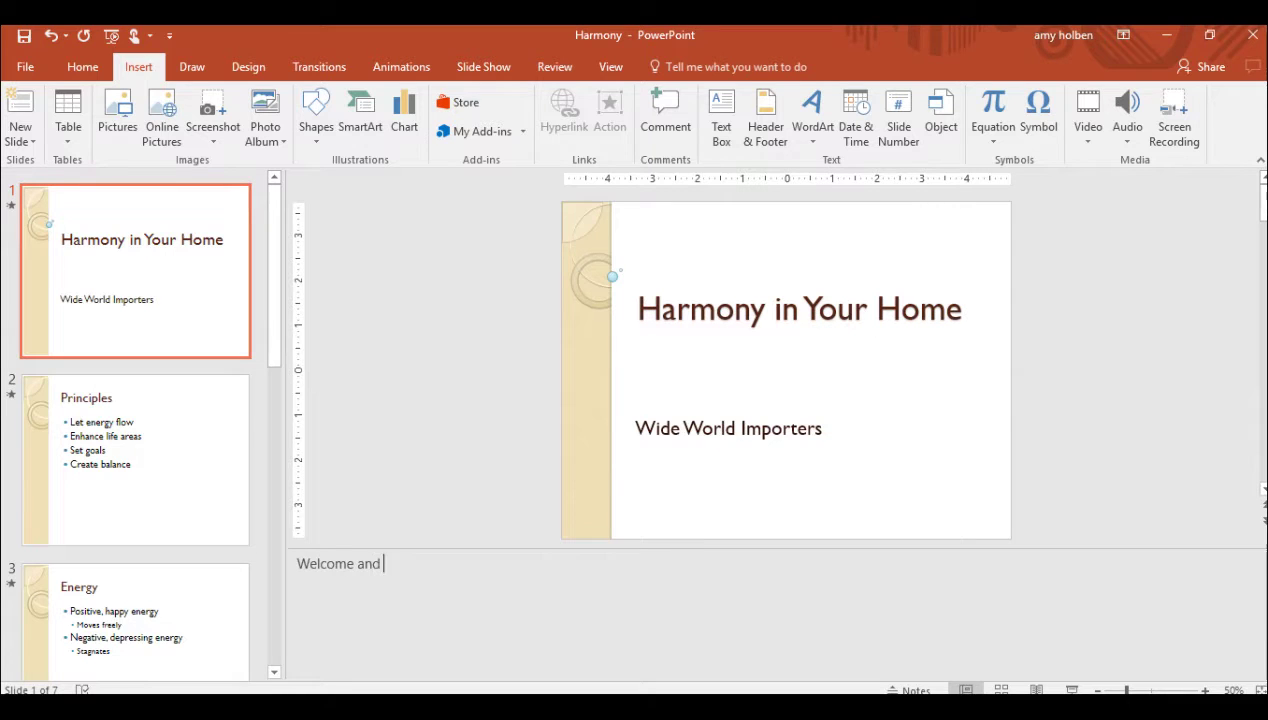
type("Introductions")
key("Return")
type("Logistics")
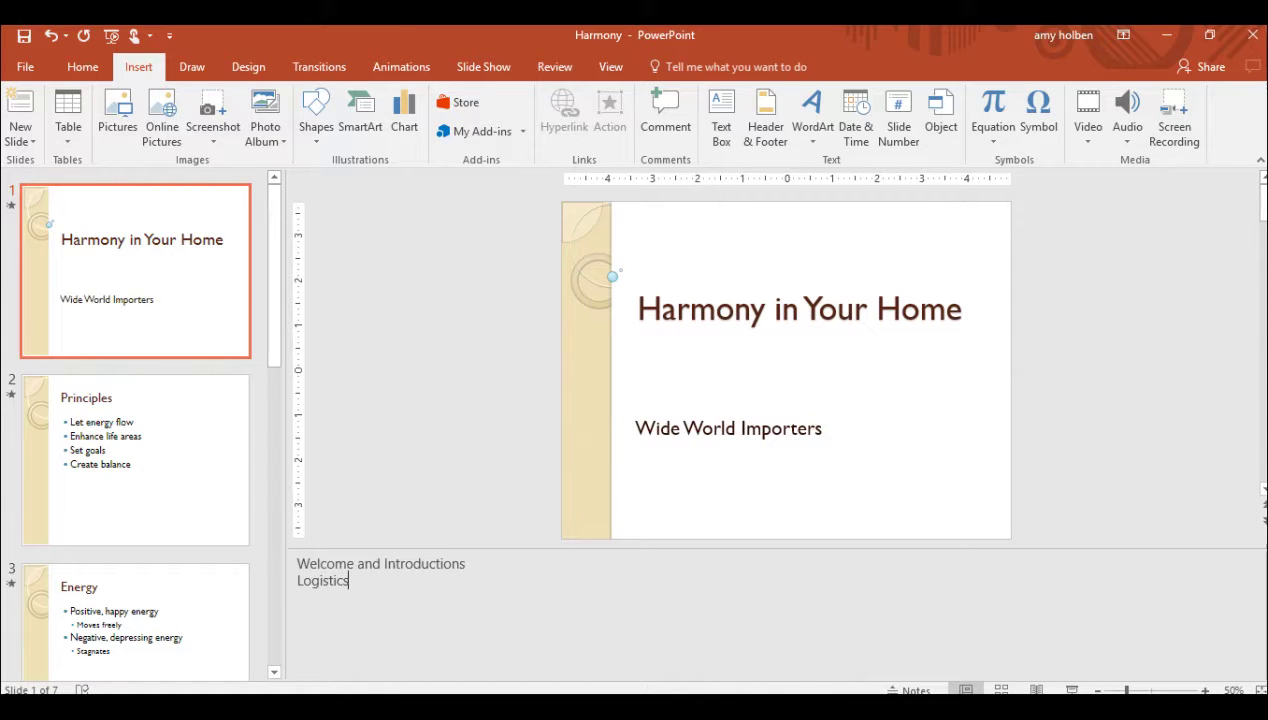
key("Return")
type("Establish know")
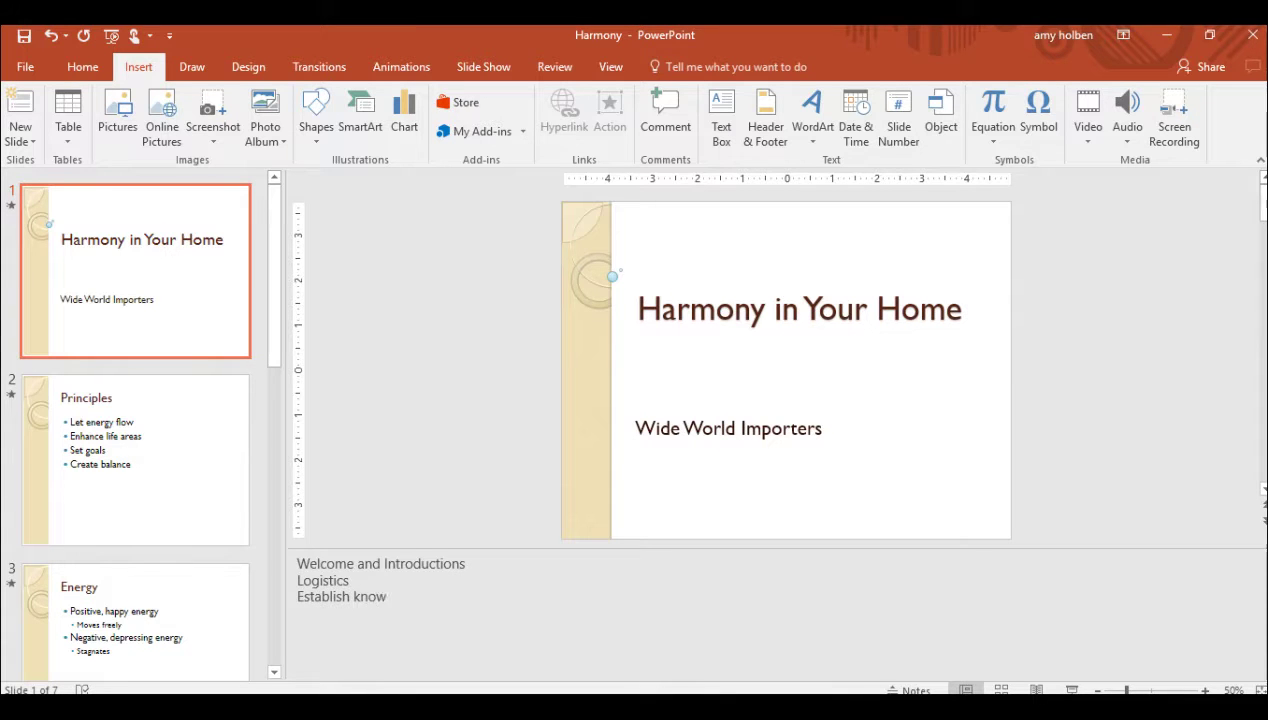
type("ledge level")
- Add the note 'Talk about the main concepts' to slide 2, Principles
left_click(175, 490)
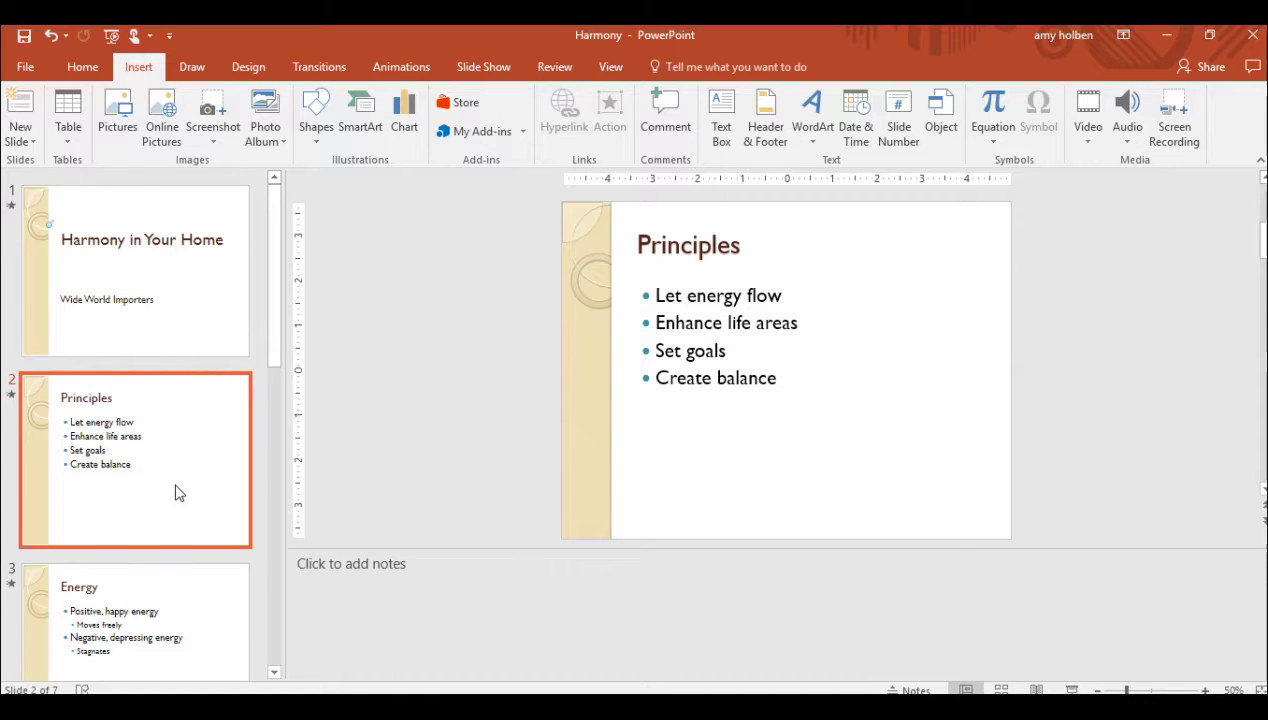
left_click(436, 603)
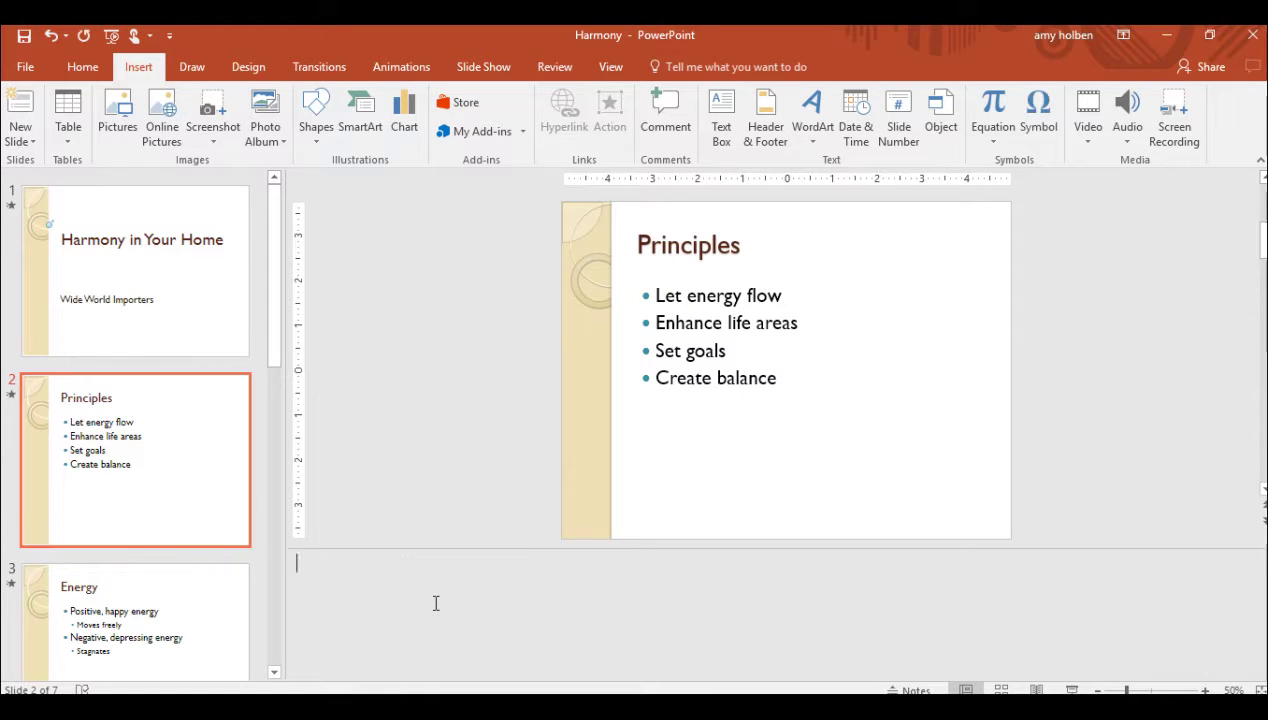
type("Talk about the main")
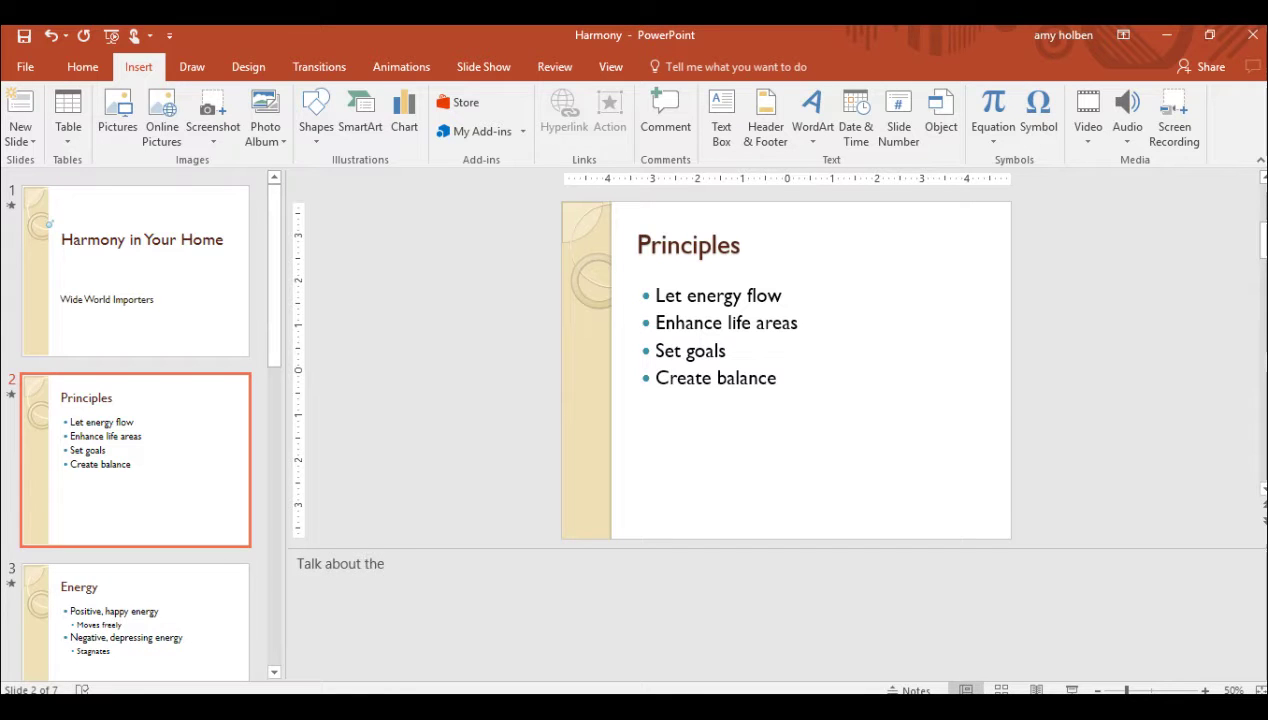
type(" concepts")
- Add the note 'Complementary energies' to slide 3, Energy
left_click(167, 615)
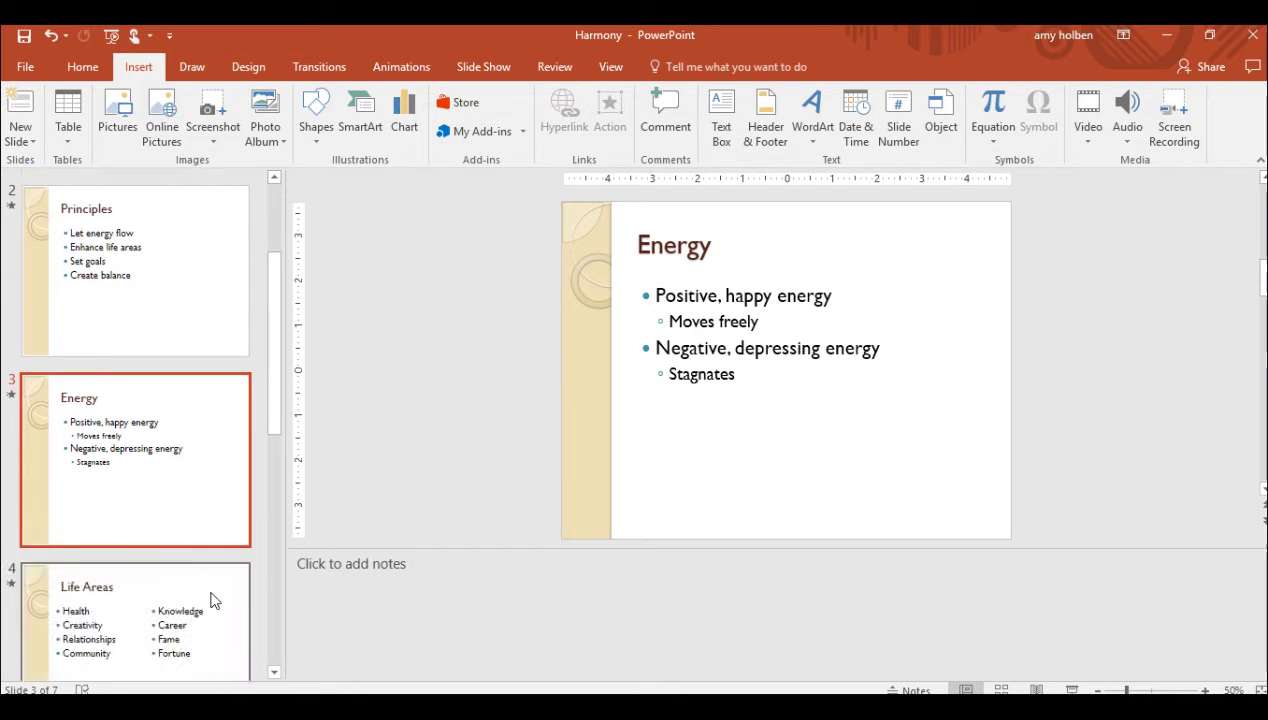
left_click(414, 578)
type("Complem")
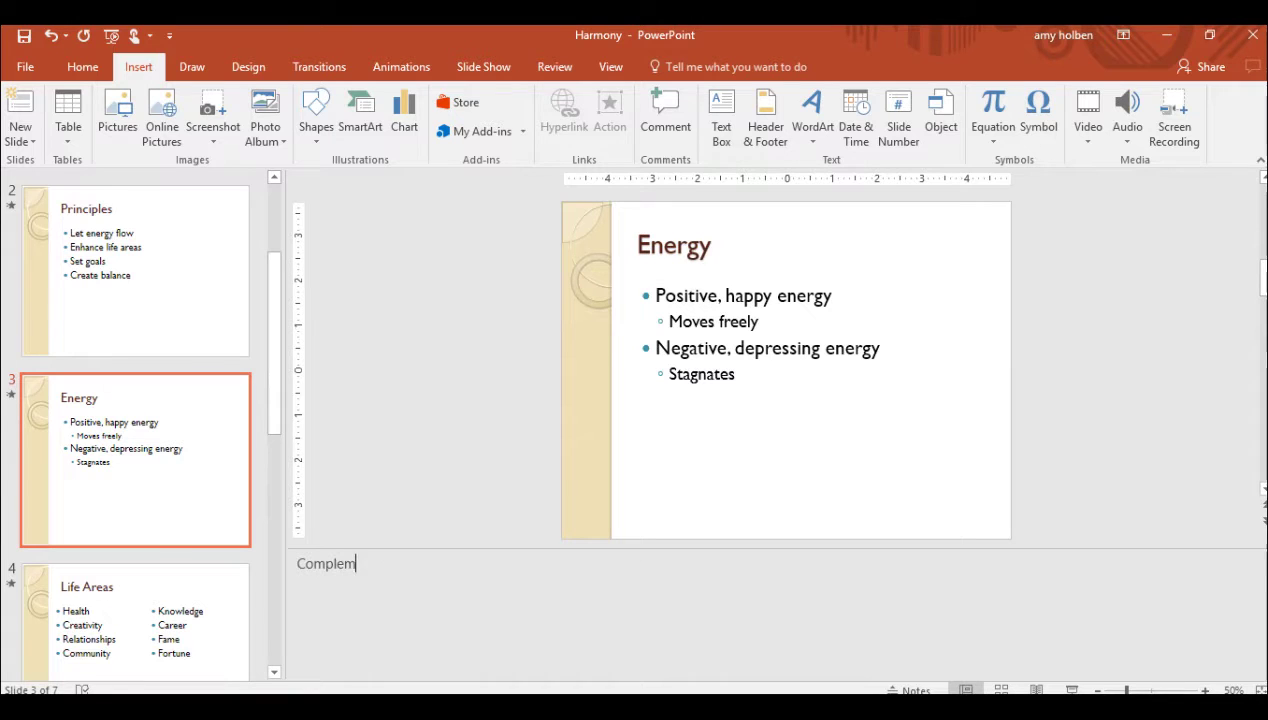
type("entary energies")
key("Return")
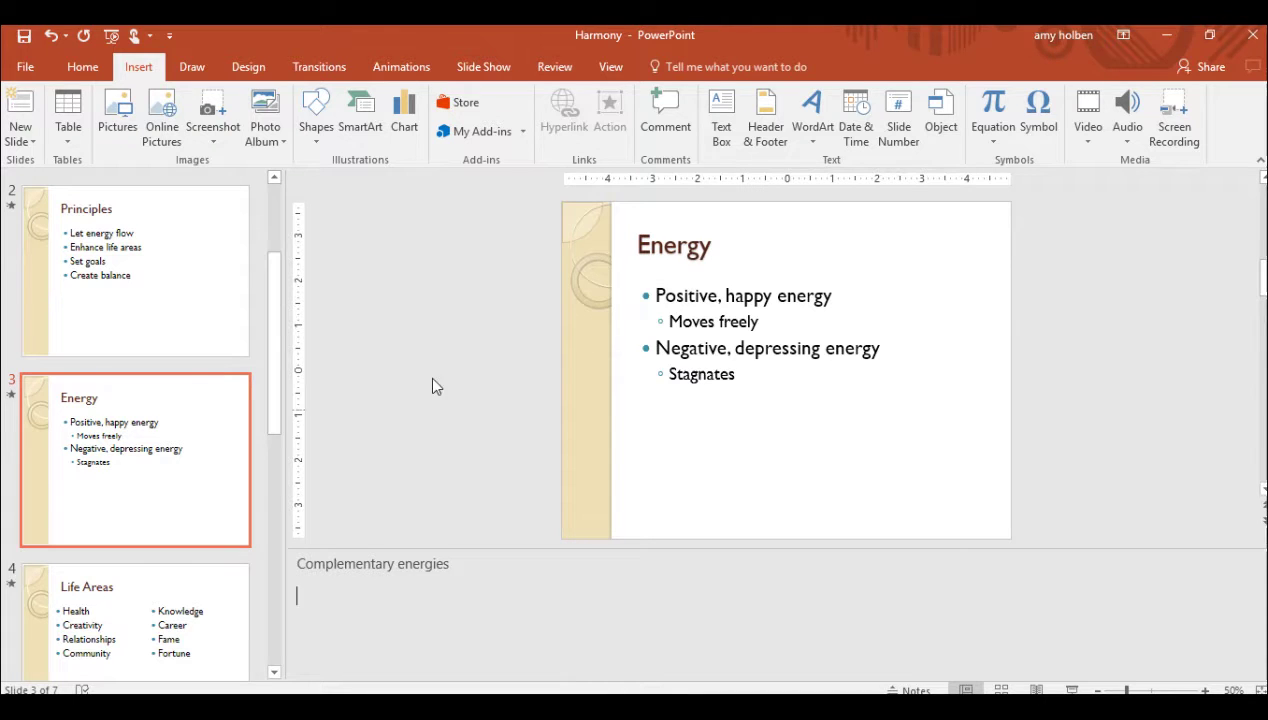
- Switch slide 3, Energy, to Notes Page view
left_click(605, 70)
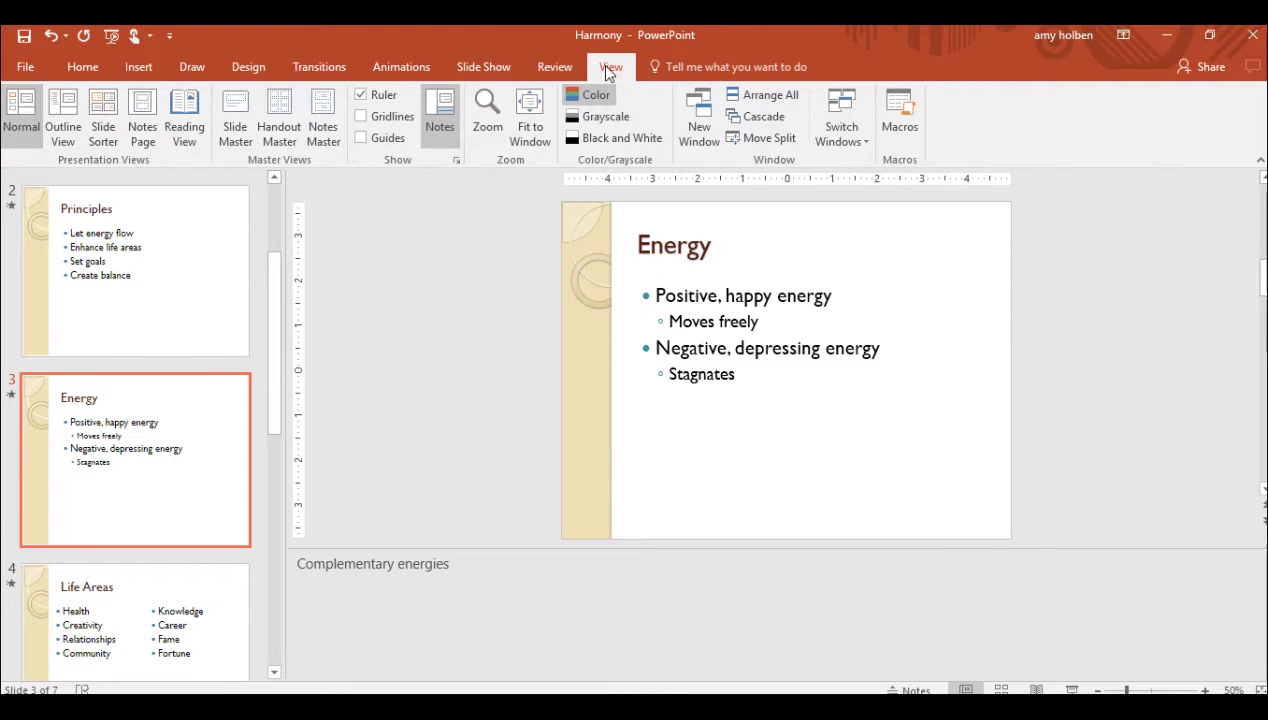
left_click(140, 128)
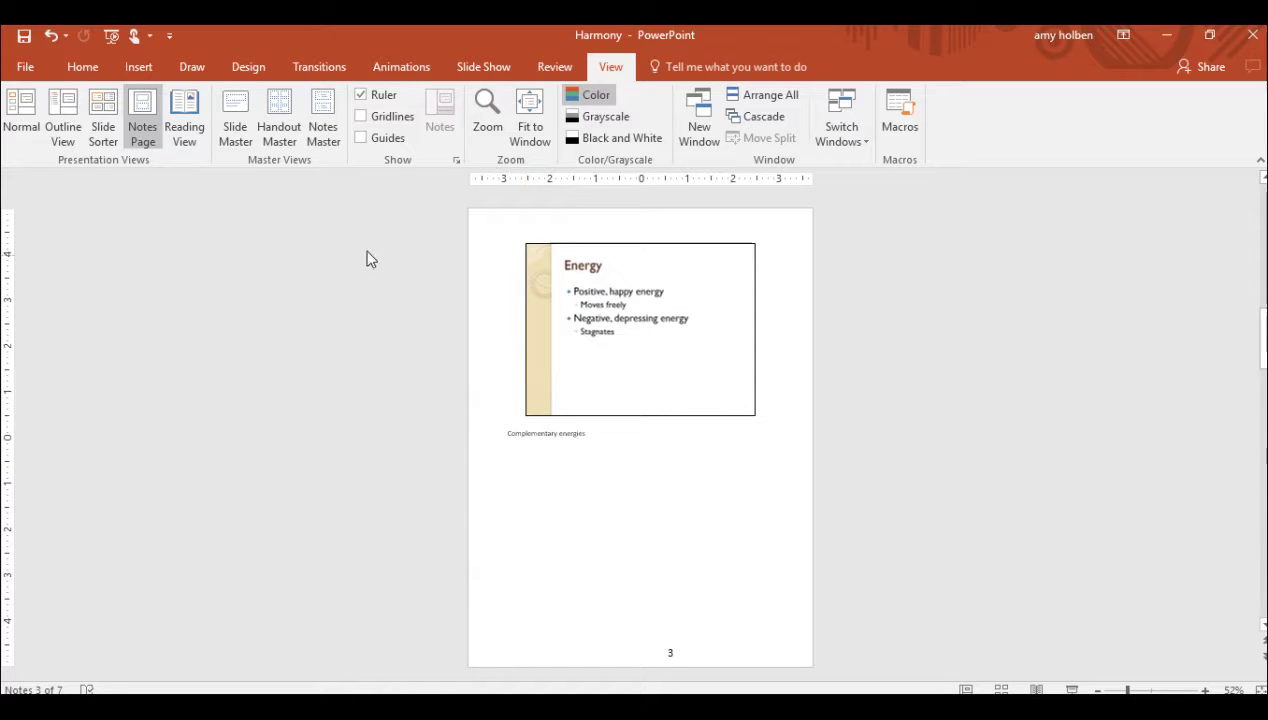
- Insert the YinYang picture from Lesson5 and place it beneath the 'Complementary energies' note
left_click(141, 72)
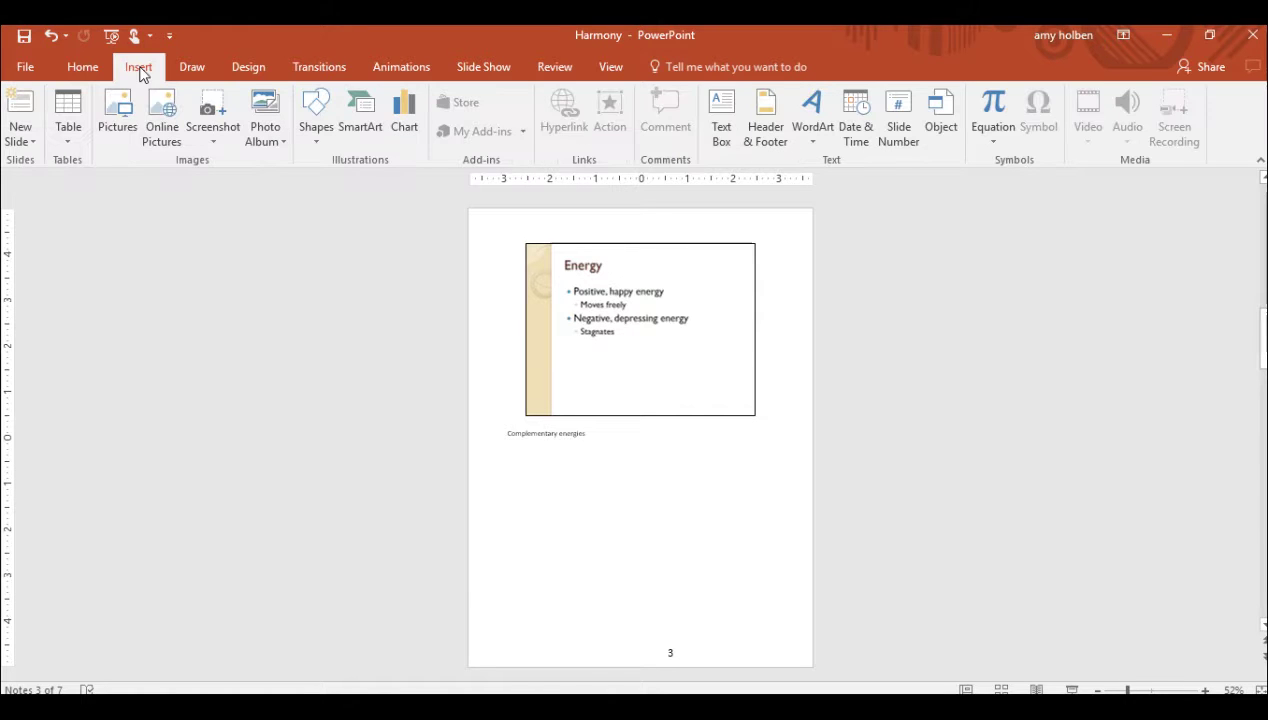
left_click(121, 132)
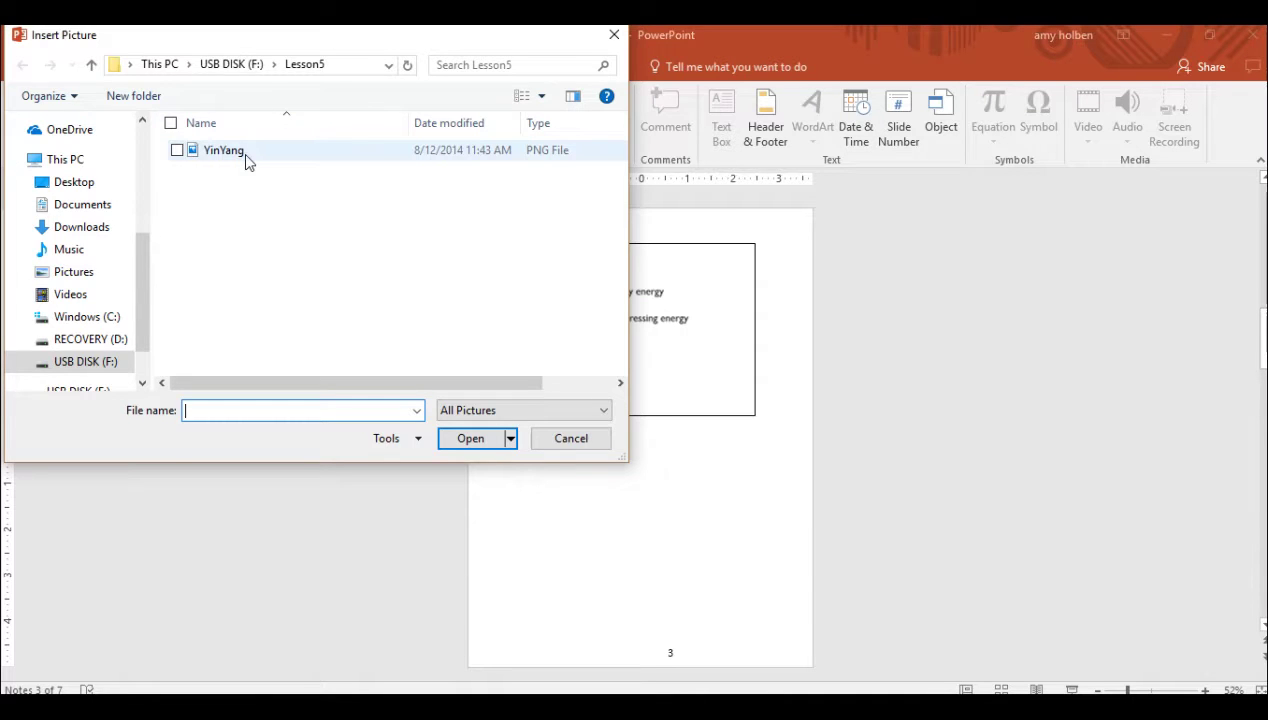
double_click(245, 153)
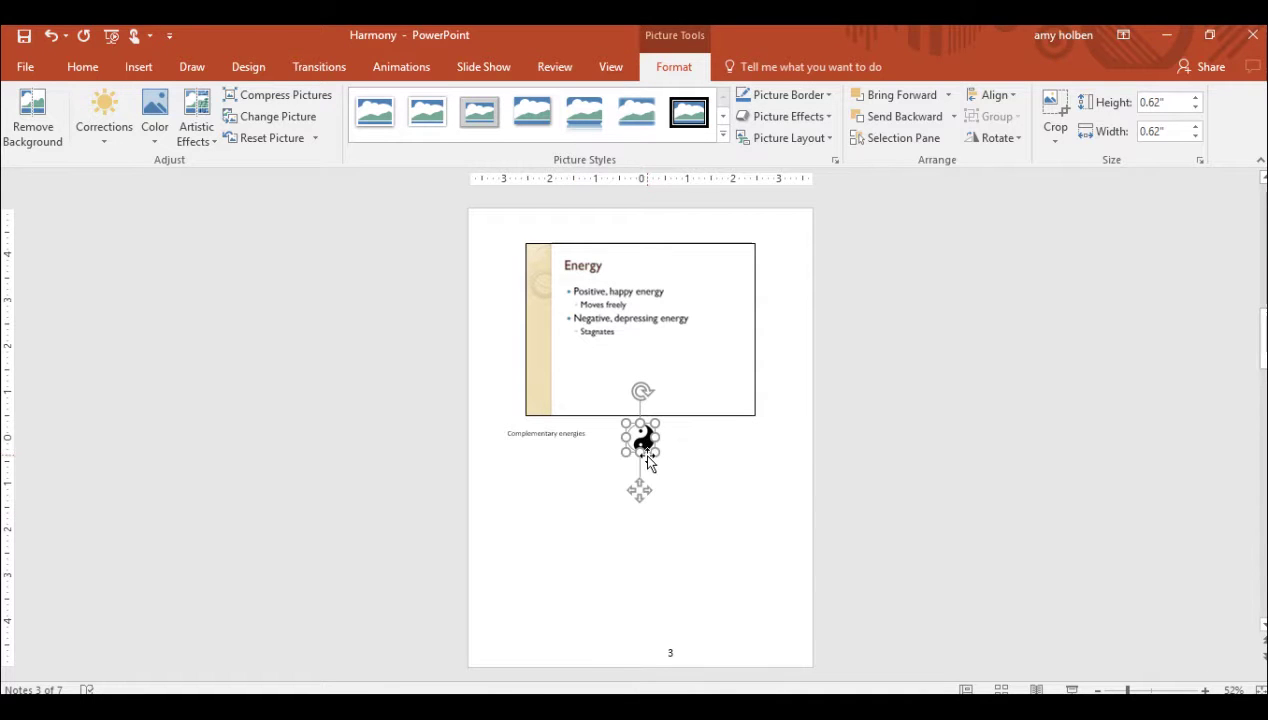
left_click_drag(645, 457, 523, 509)
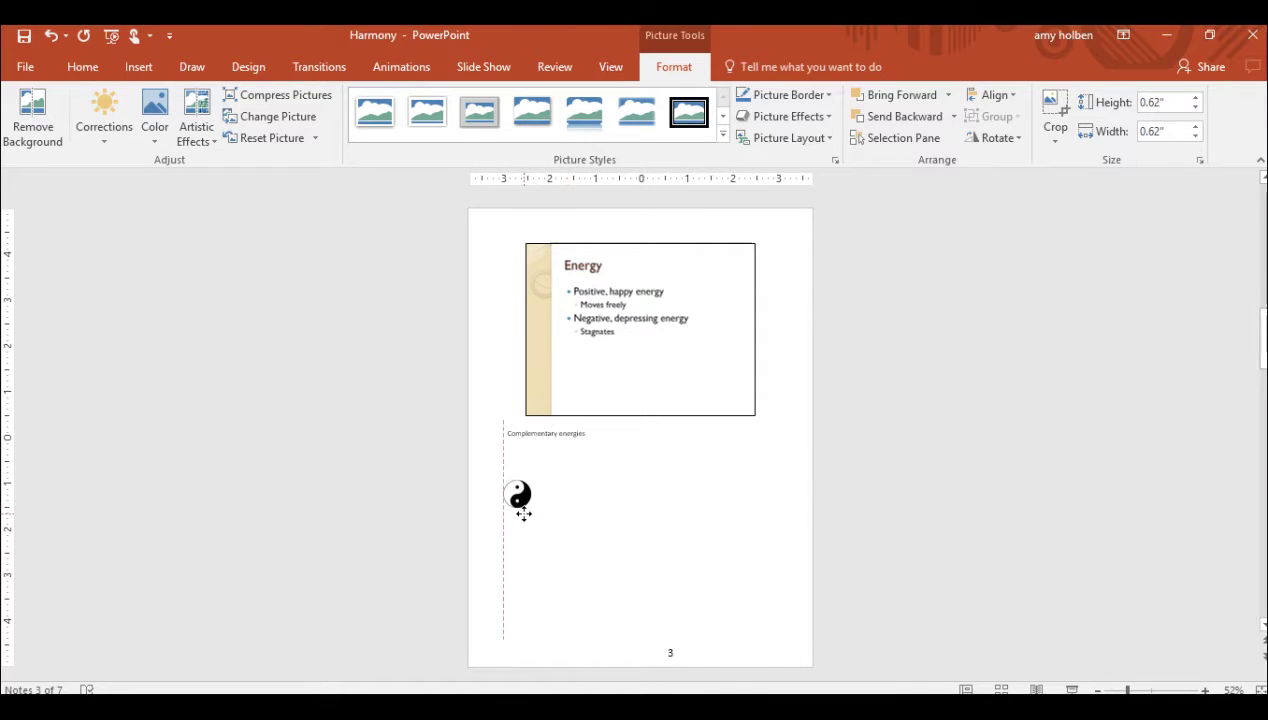
left_click(523, 513)
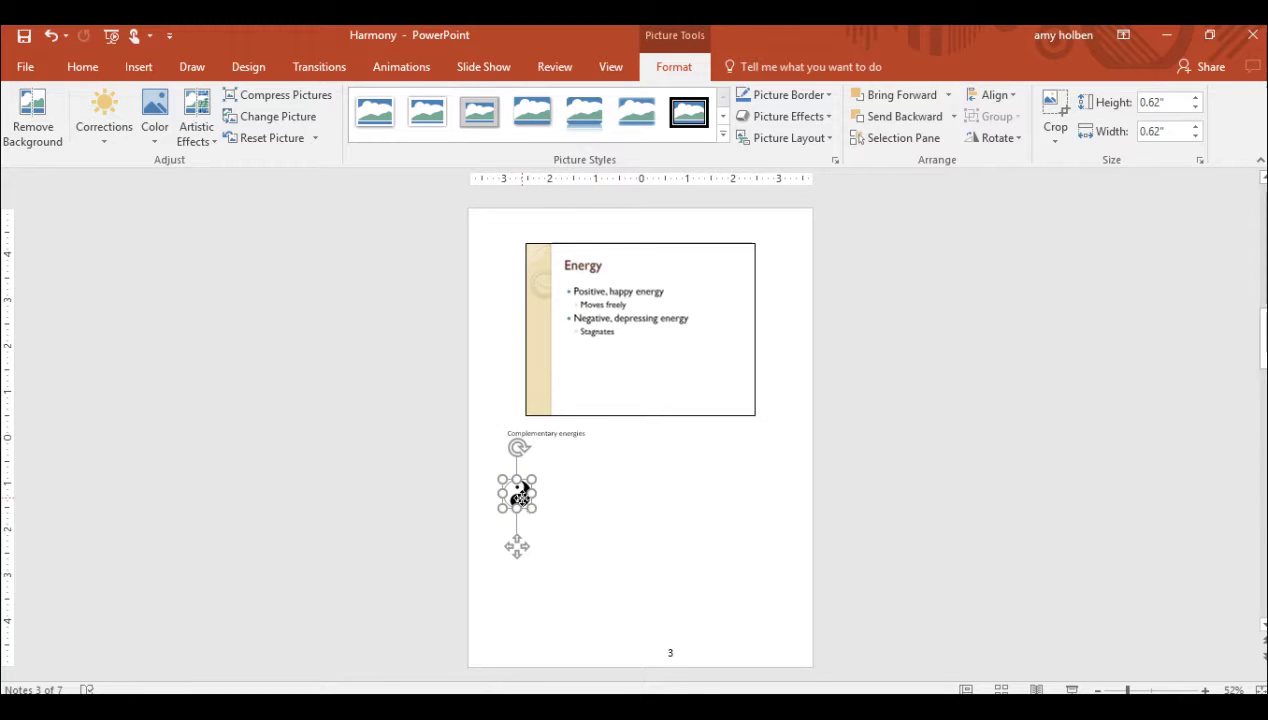
left_click_drag(520, 495, 541, 494)
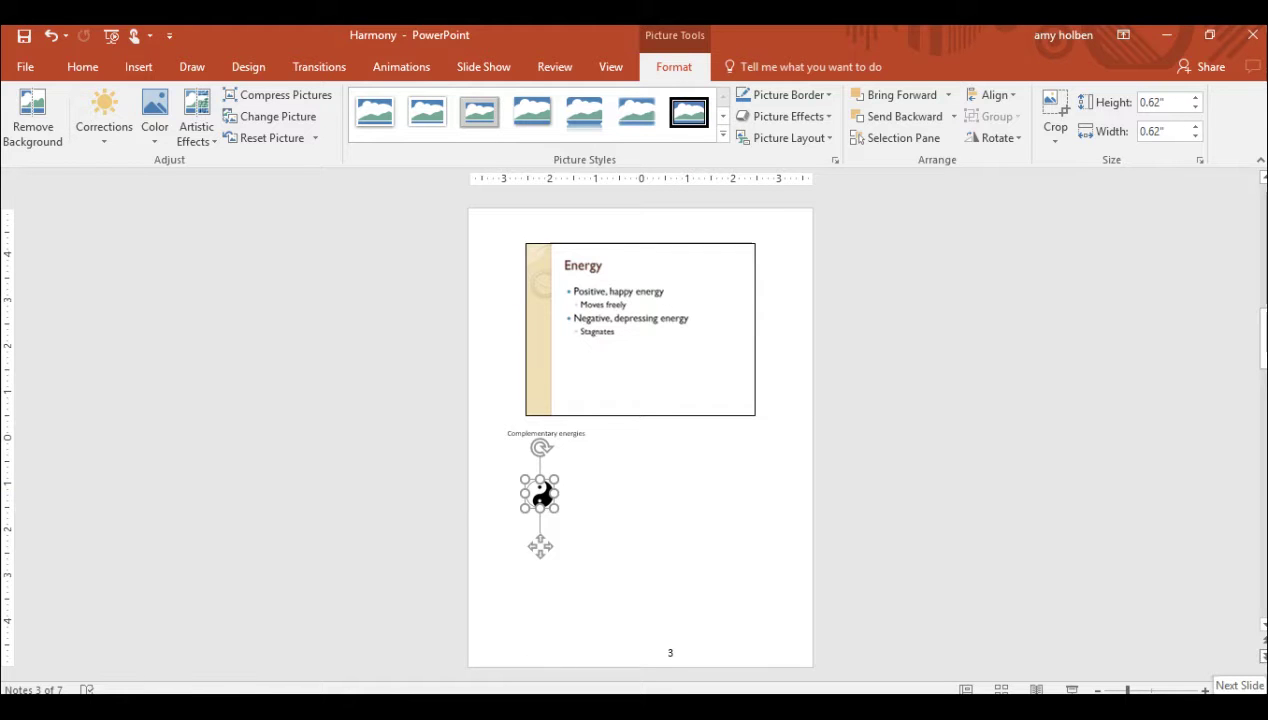
- Go to slide 4's Life Areas notes page and delete its empty notes placeholder
left_click(1262, 656)
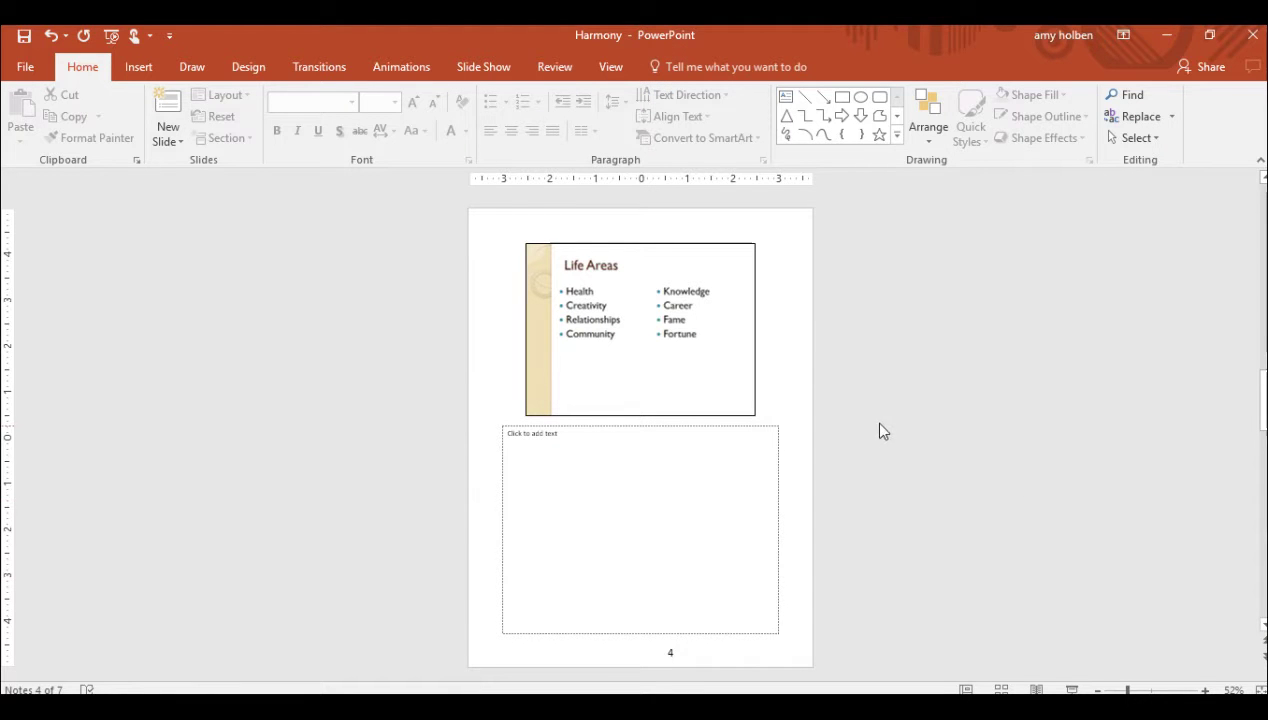
left_click(725, 427)
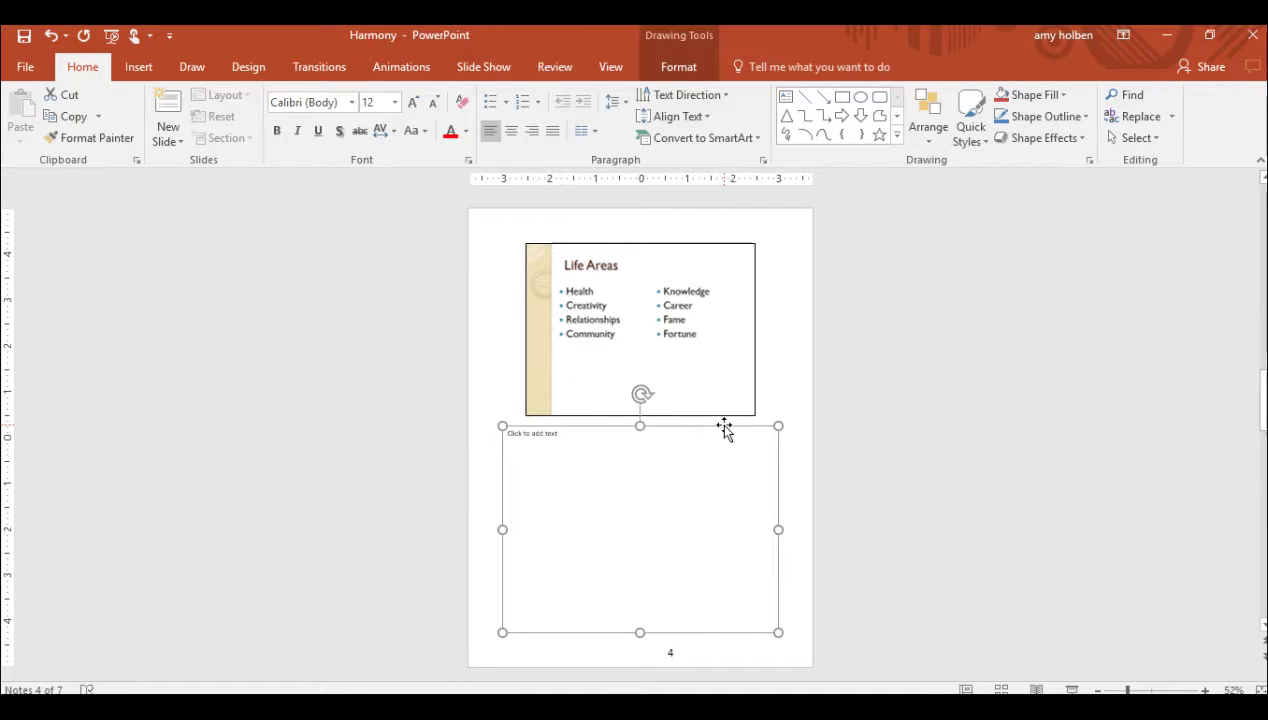
key("Delete")
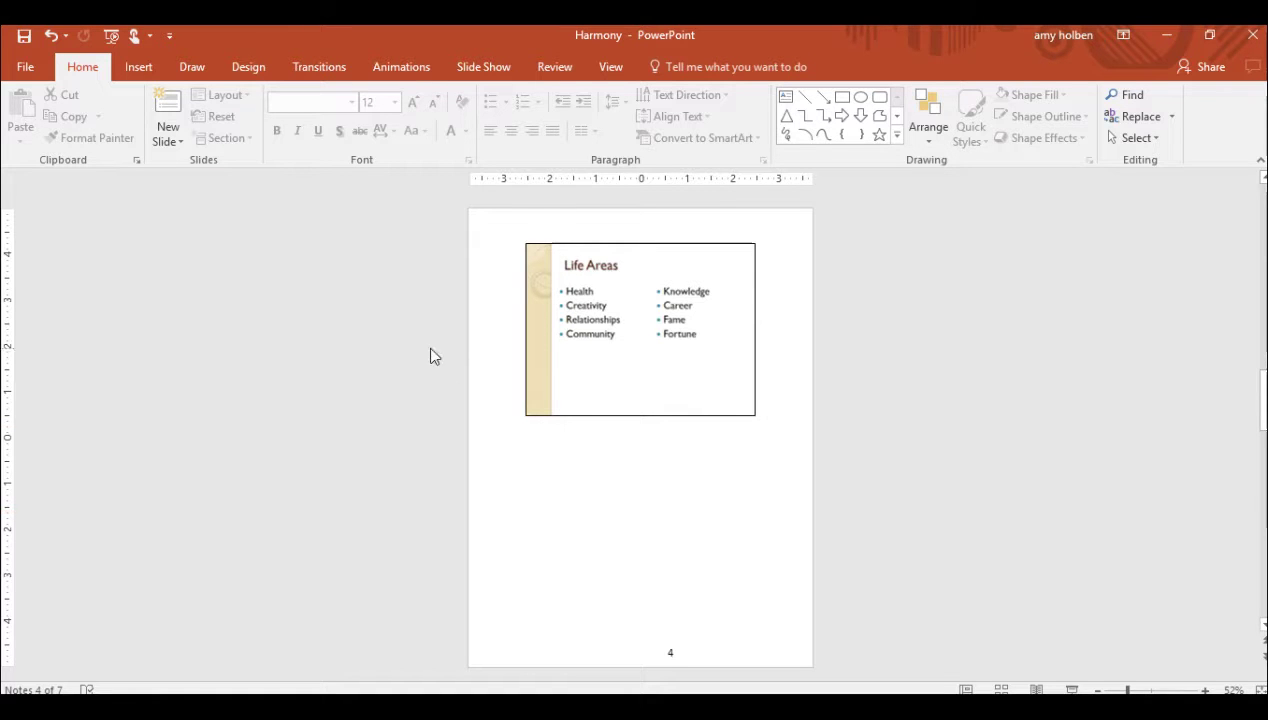
left_click(145, 67)
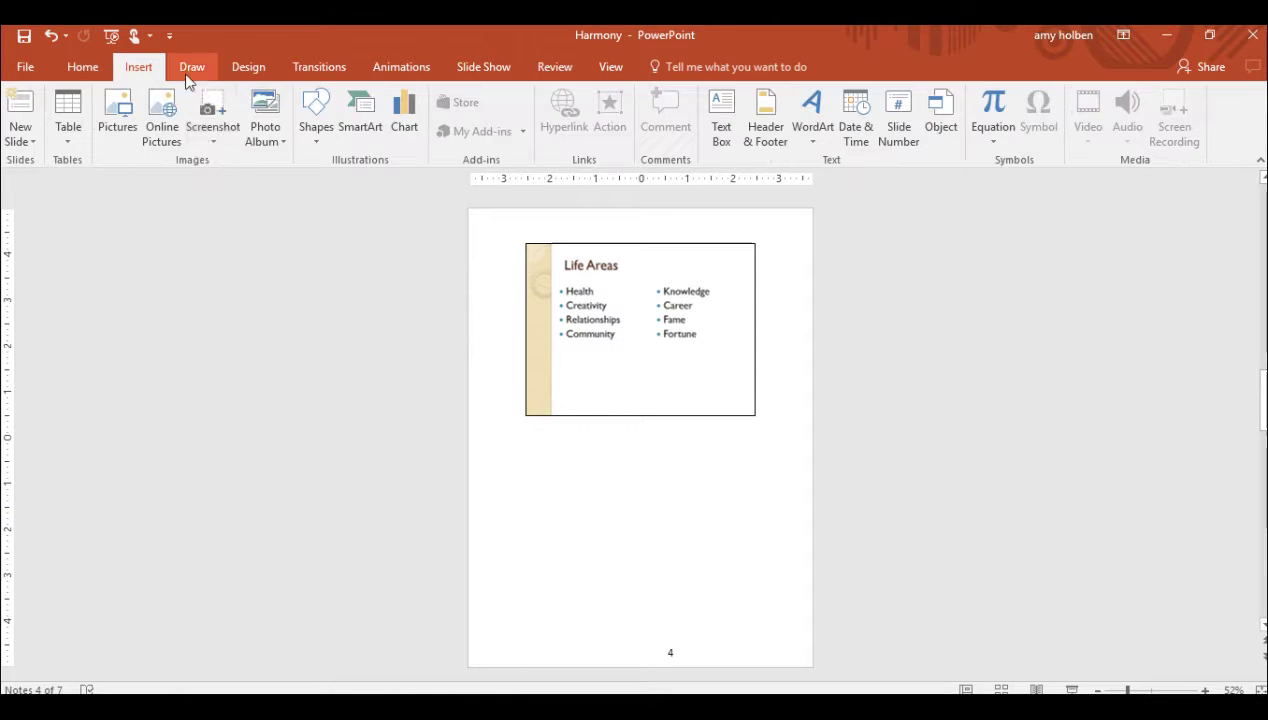
- Insert a Hierarchy List SmartArt graphic from the Hierarchy category
left_click(370, 140)
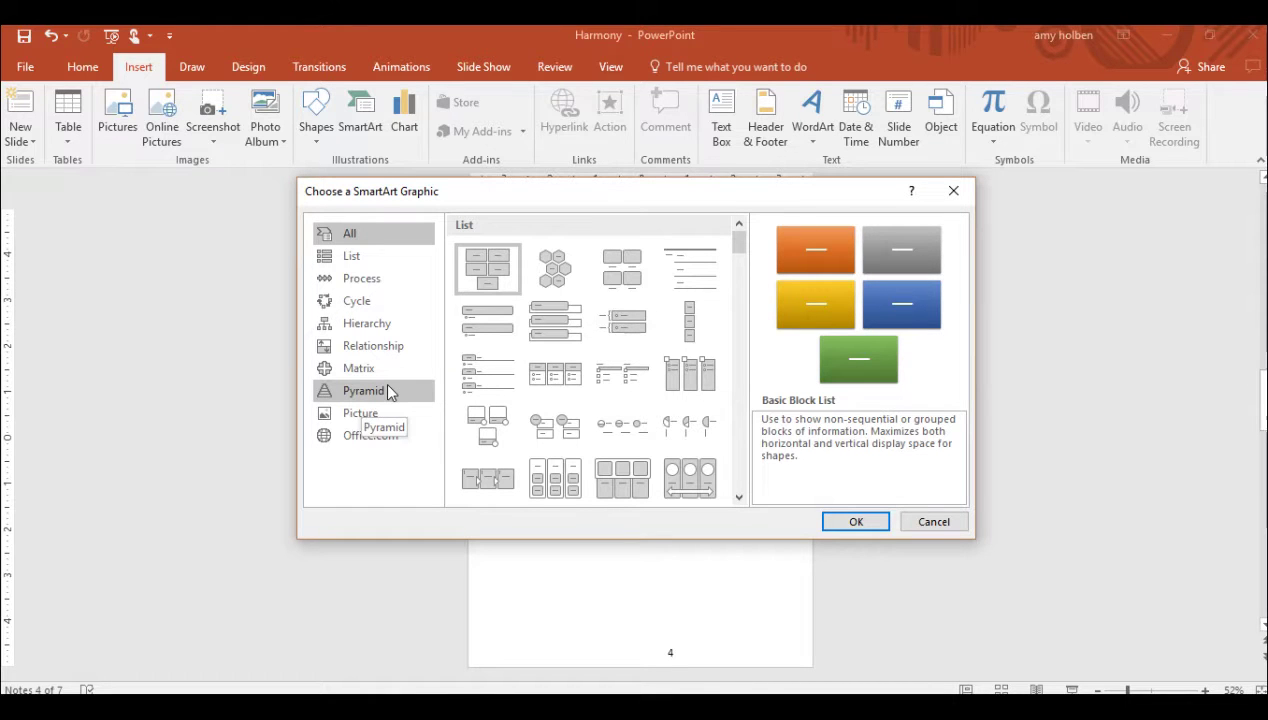
left_click(379, 323)
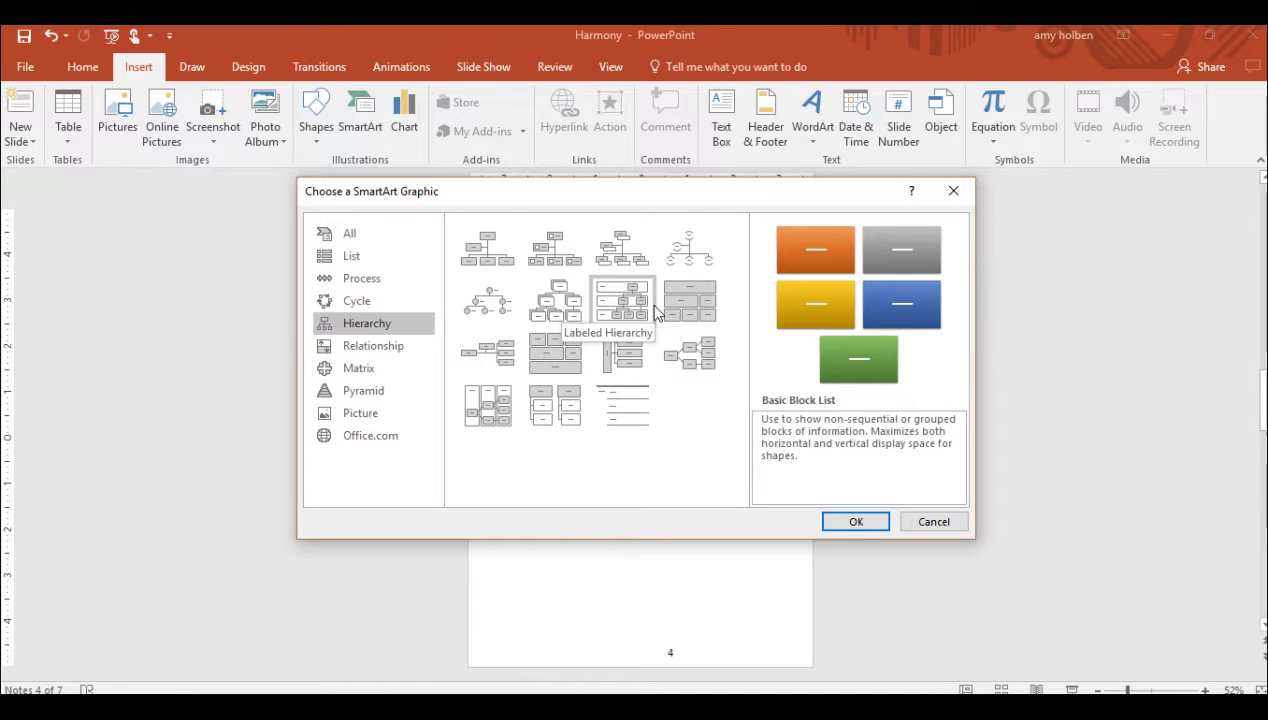
left_click(556, 407)
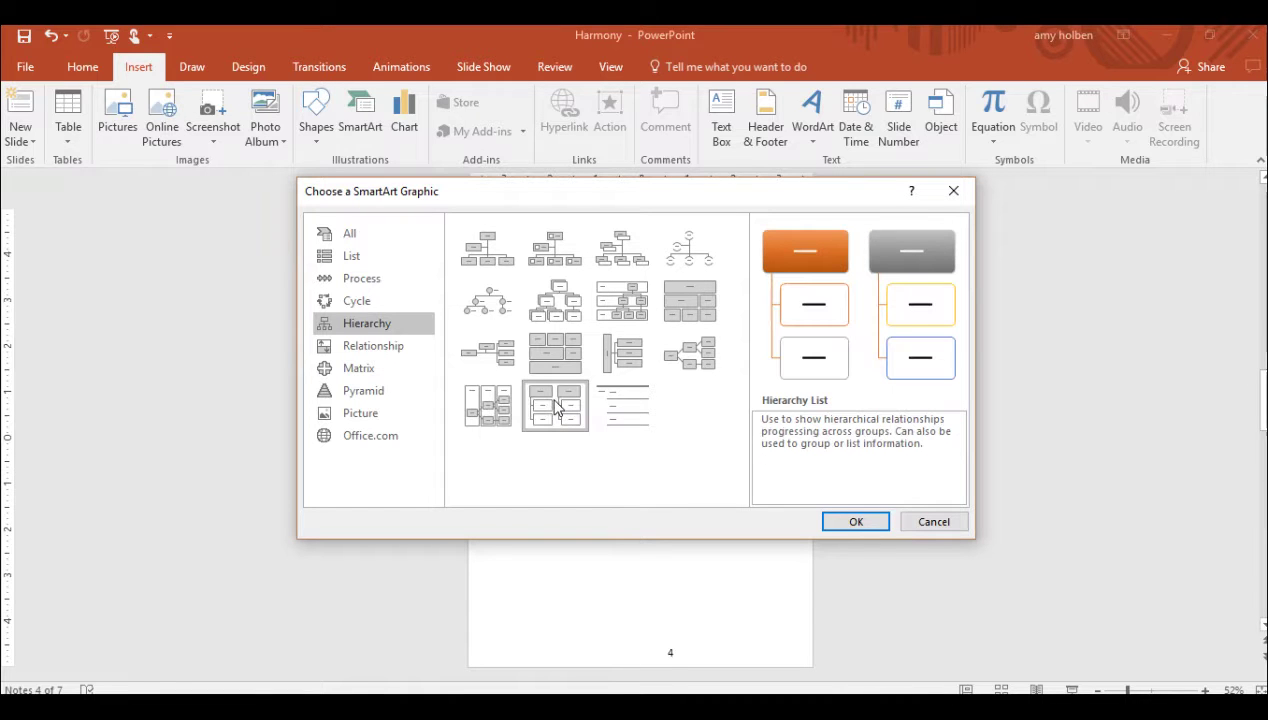
left_click(856, 523)
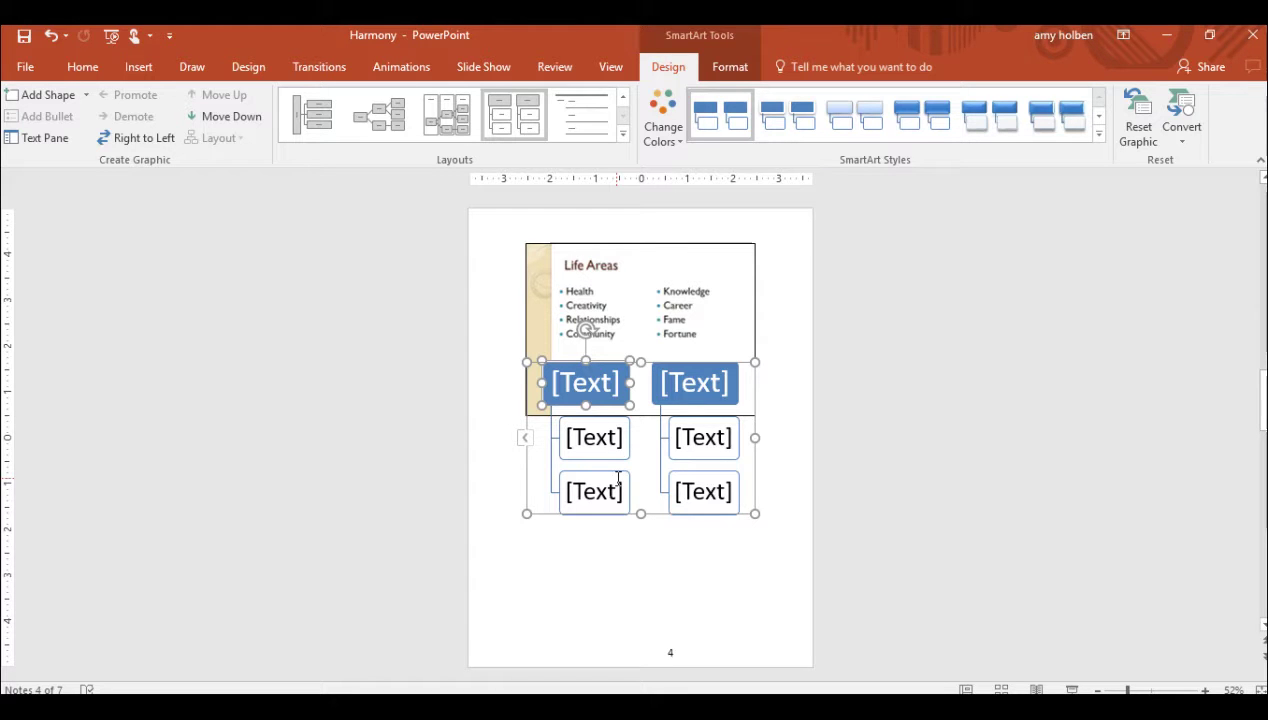
- Enter 'Focus' with sub-items Health, Creativity, Relationships and Community in the SmartArt text pane
left_click(525, 439)
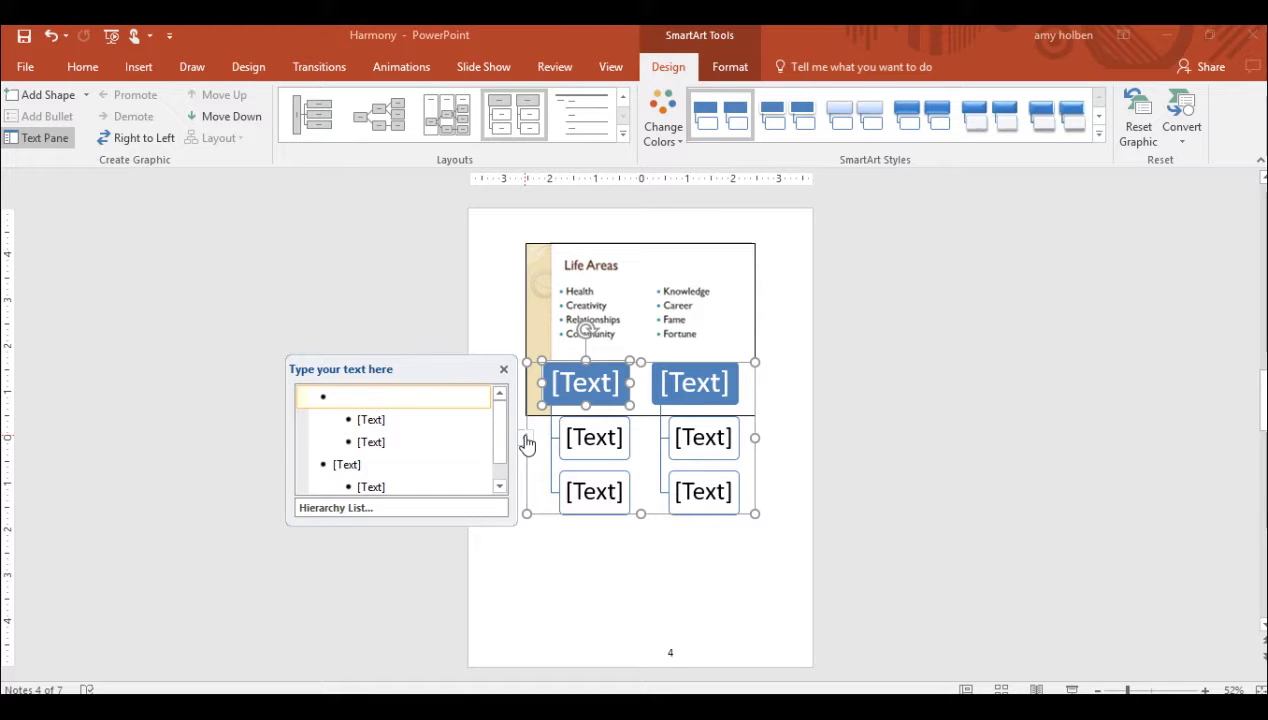
type("Fo")
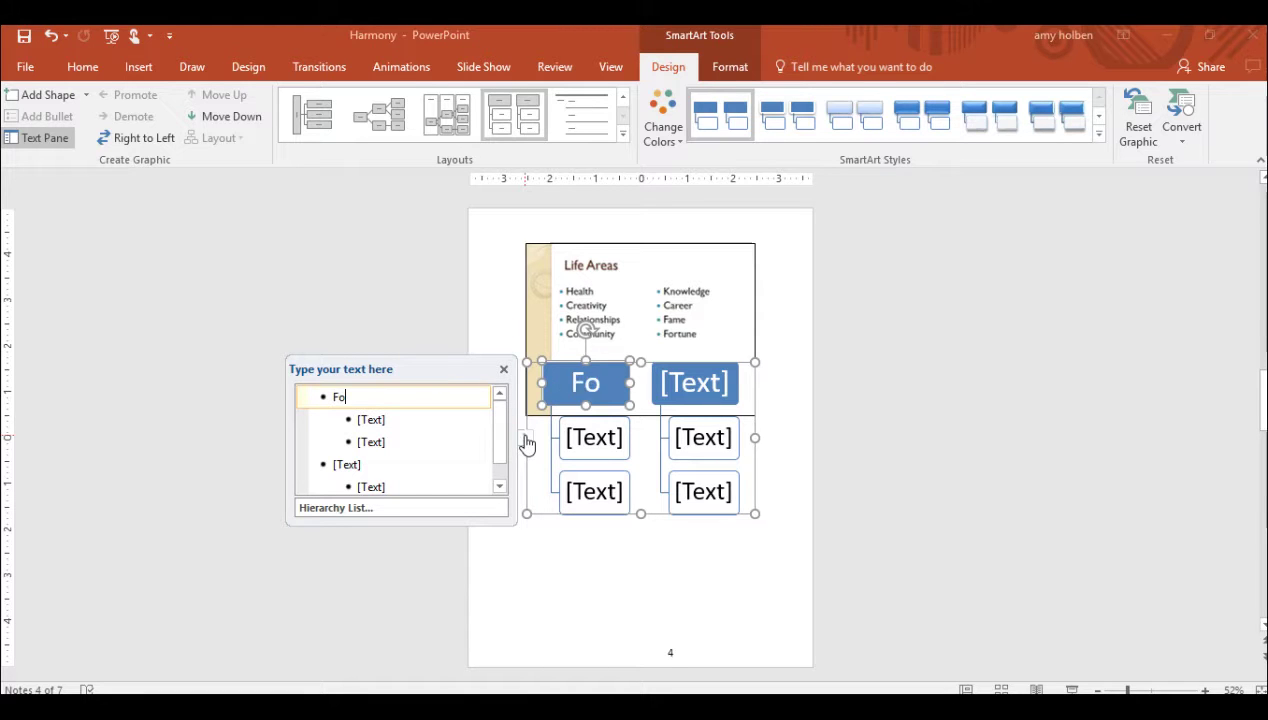
type("cus")
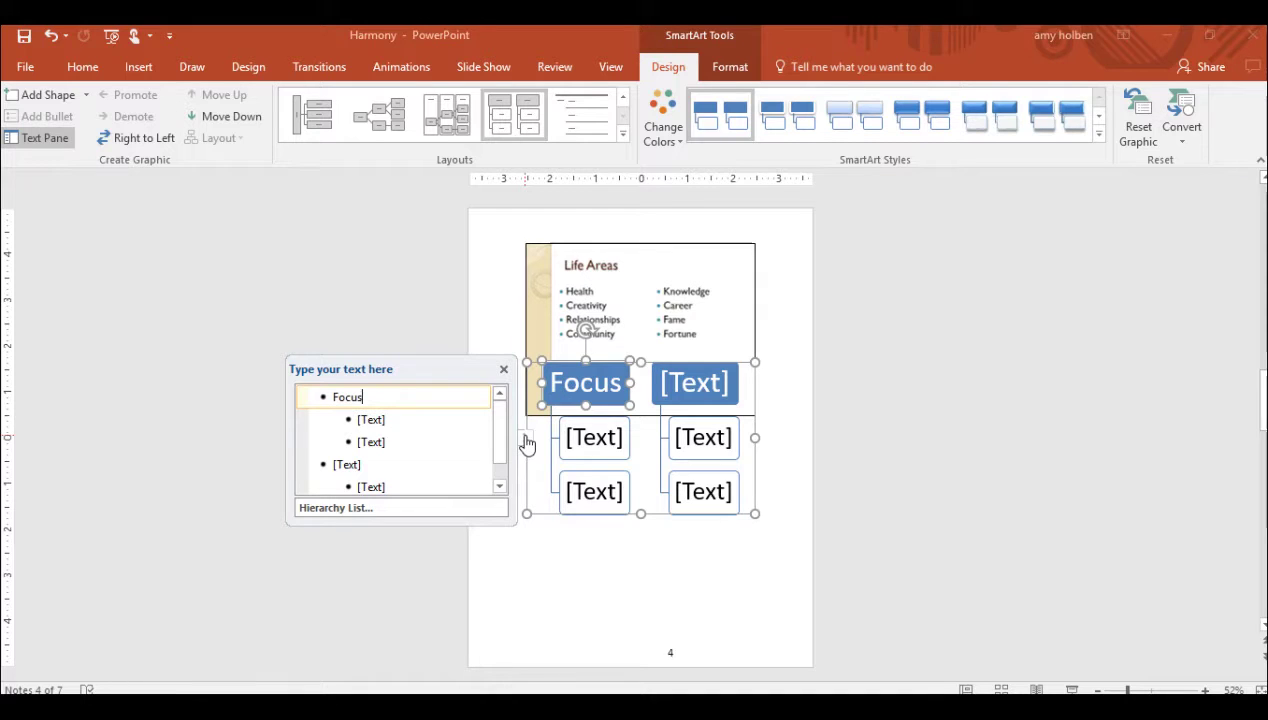
key("Down")
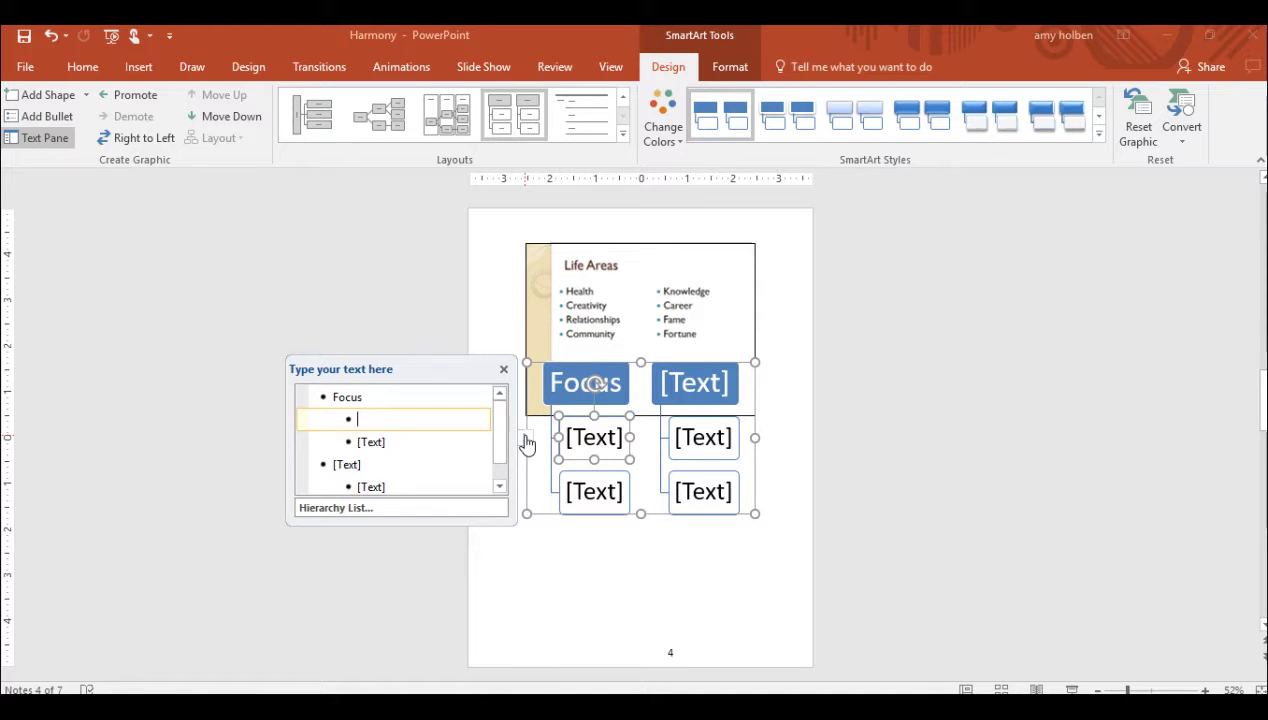
type("Health")
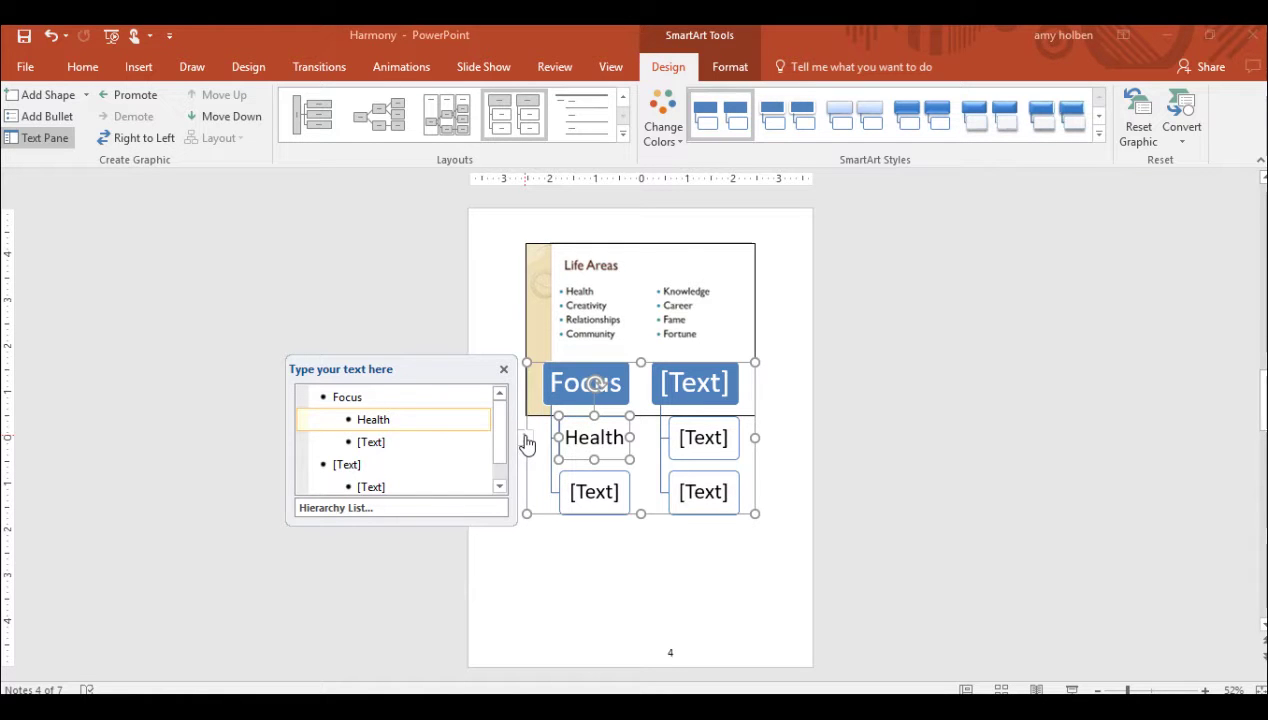
key("Down")
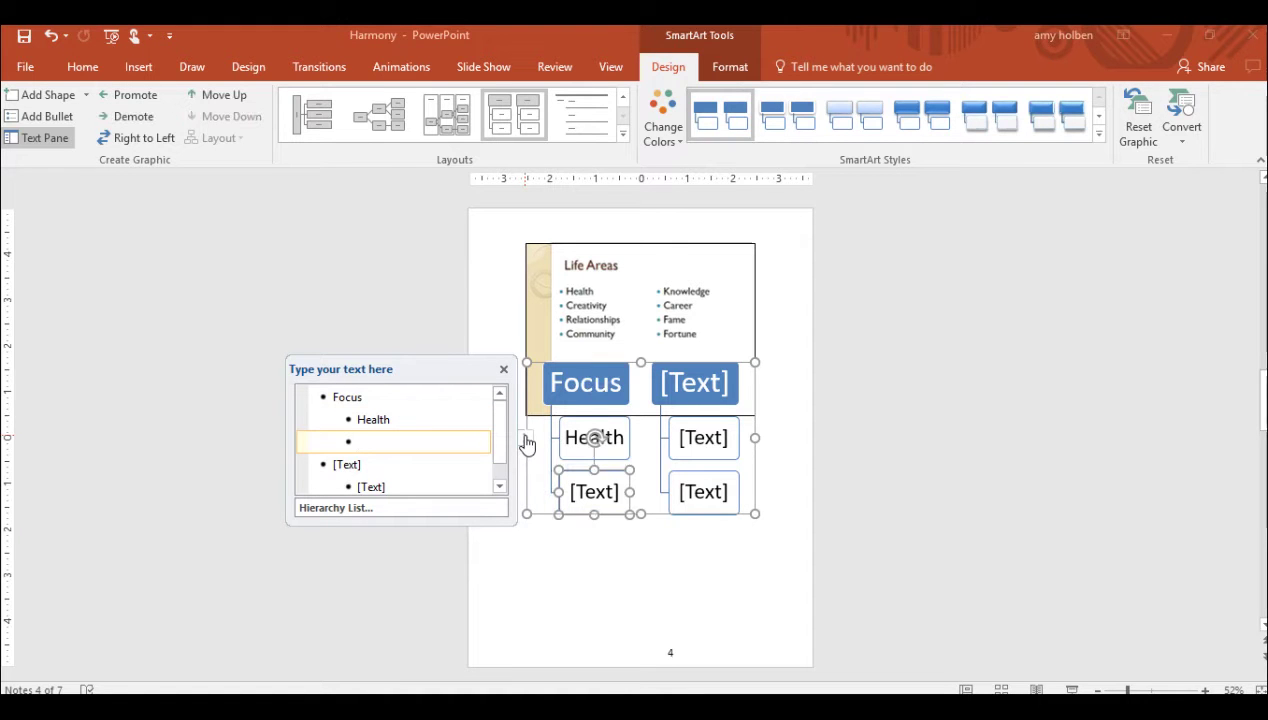
type("Creativity")
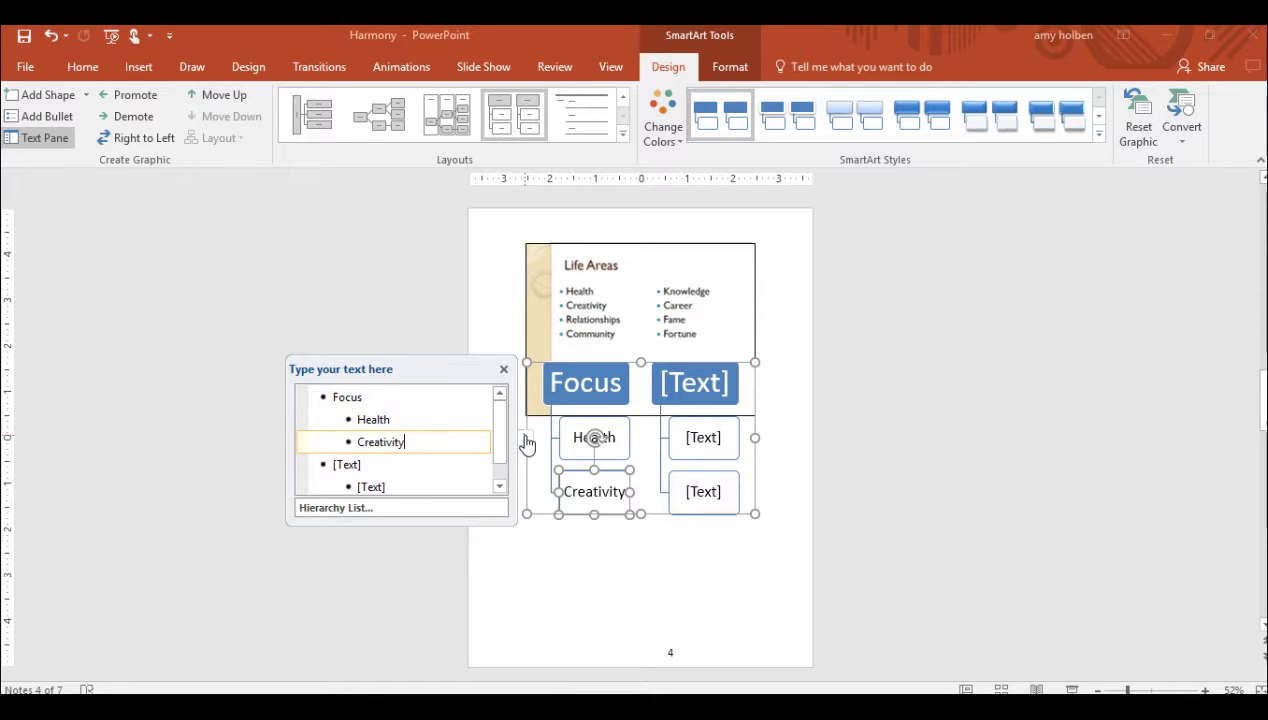
key("Return")
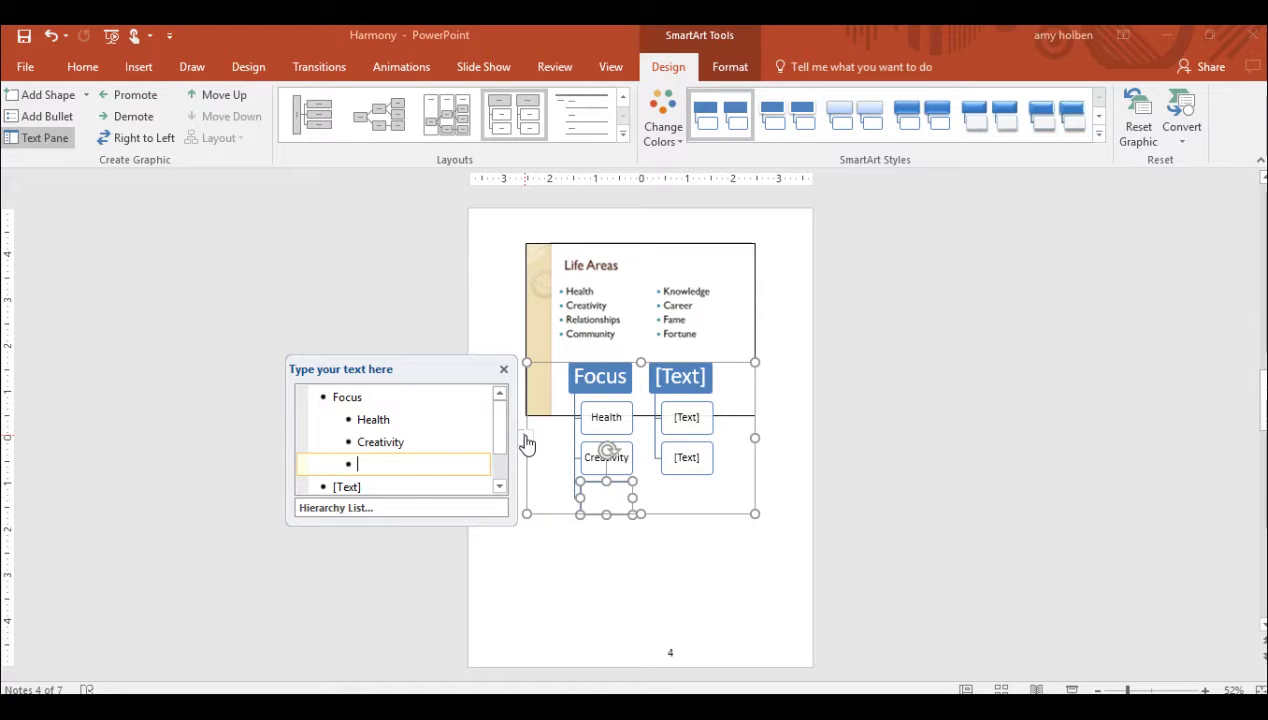
type("Relations")
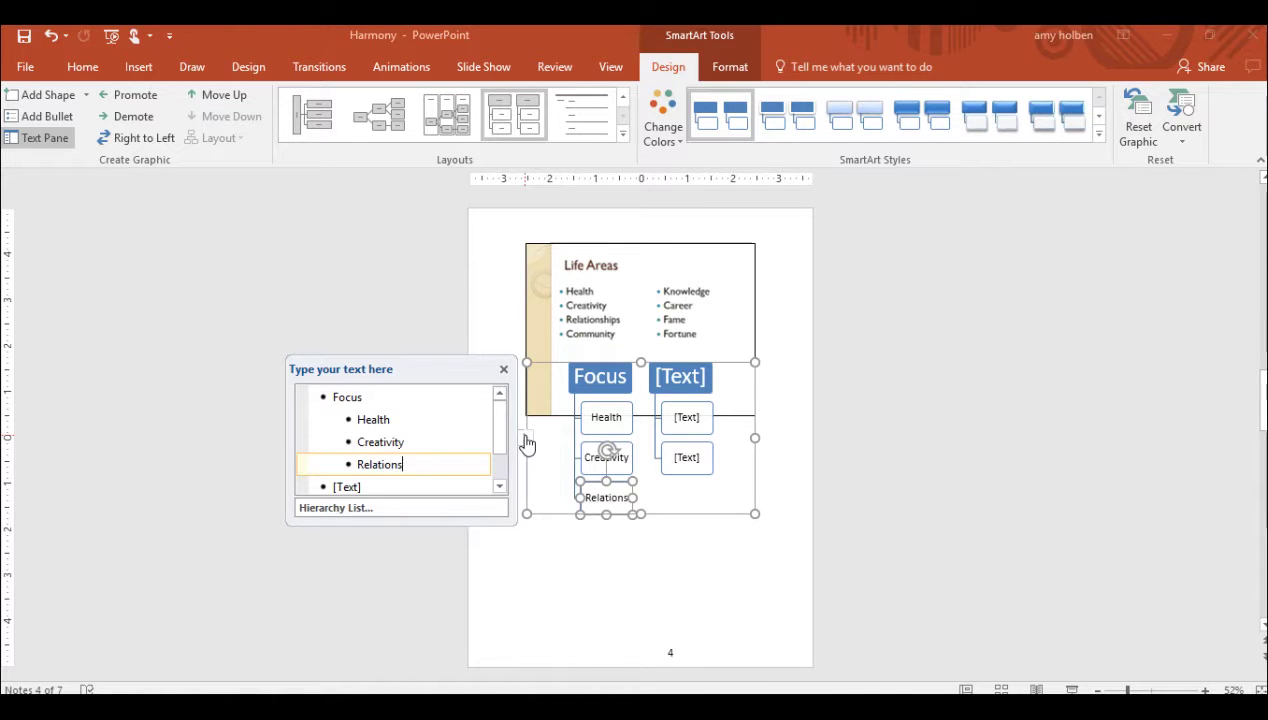
type("hips")
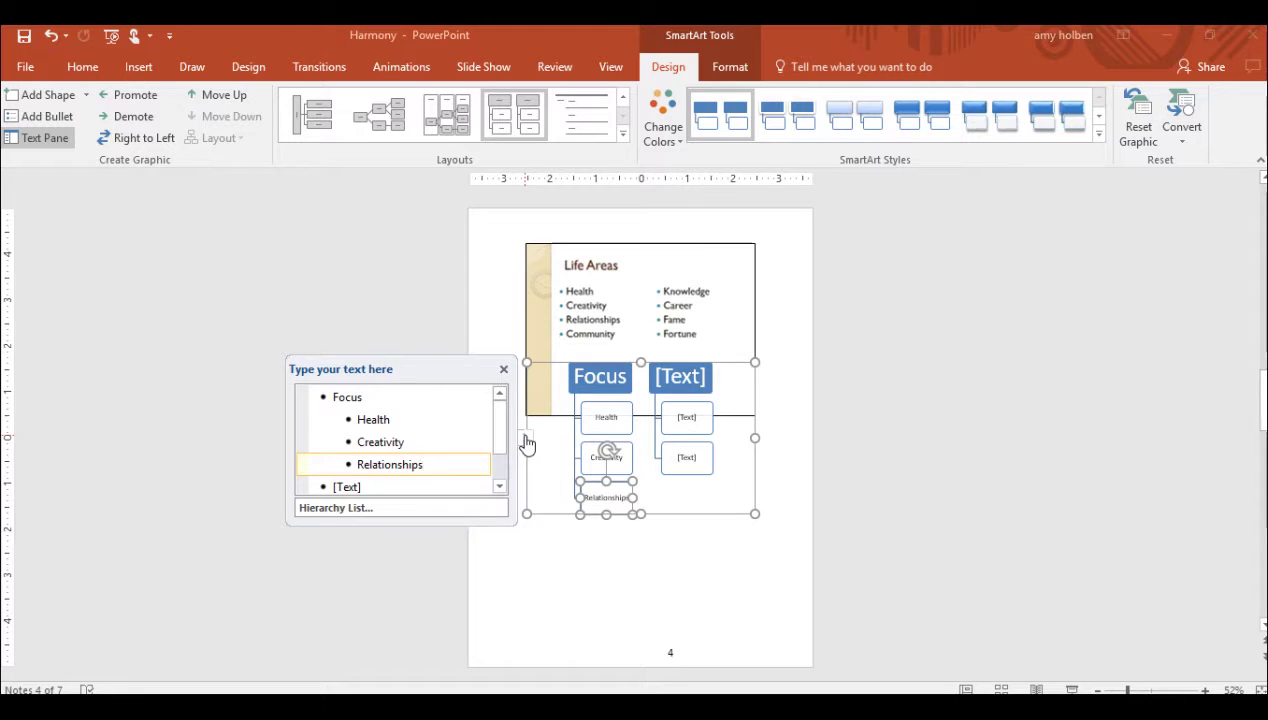
key("Return")
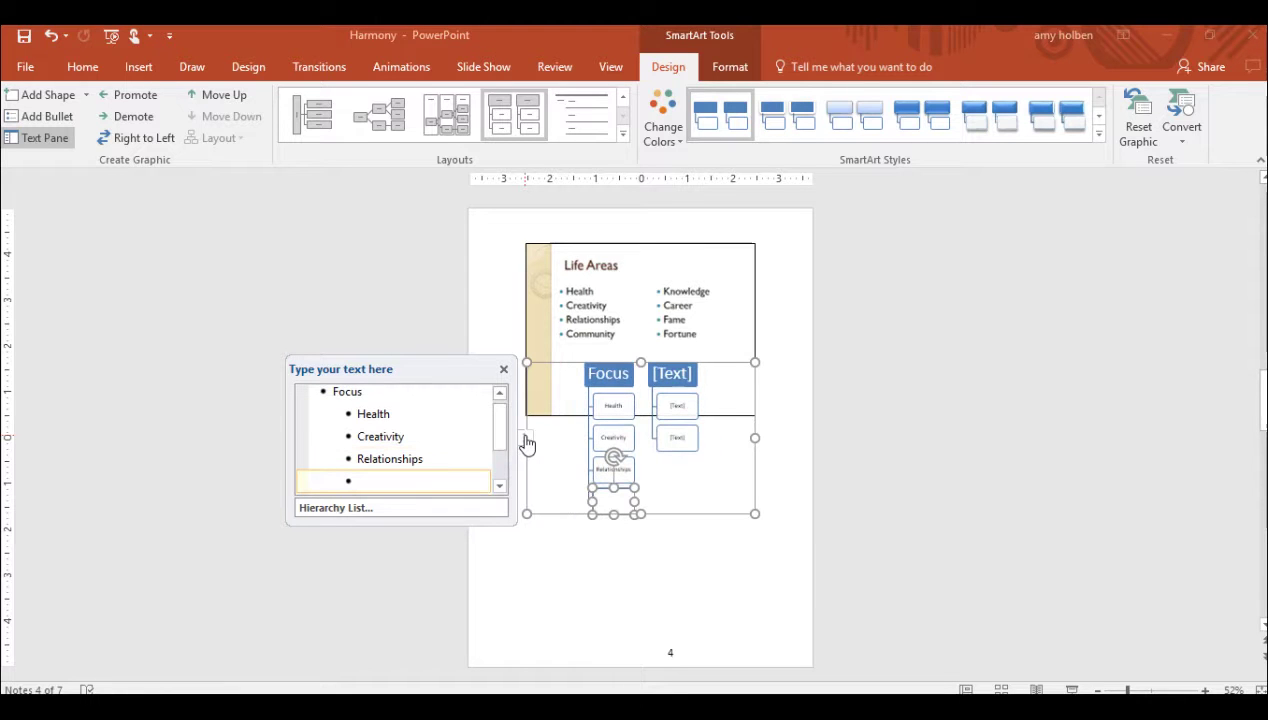
type("Community")
key("Down")
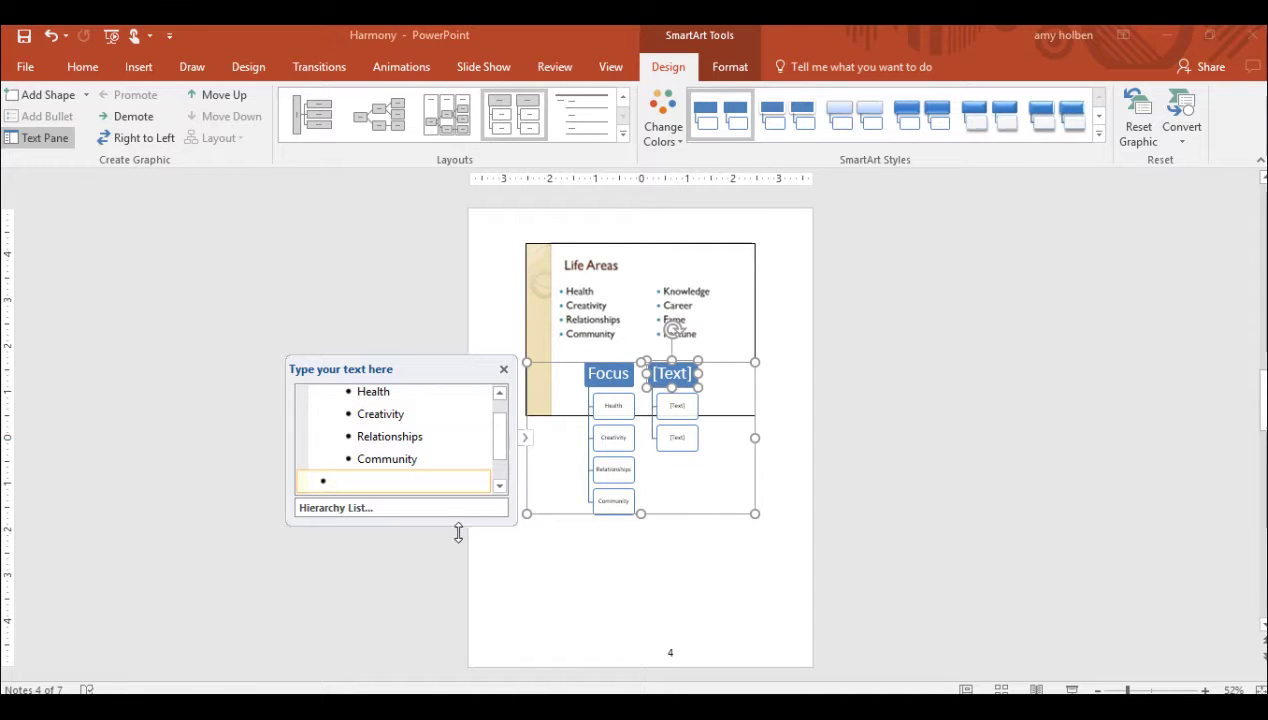
- Enter 'Follow' with sub-items Knowledge, Career, Fame and Fortune
left_click_drag(459, 524, 463, 626)
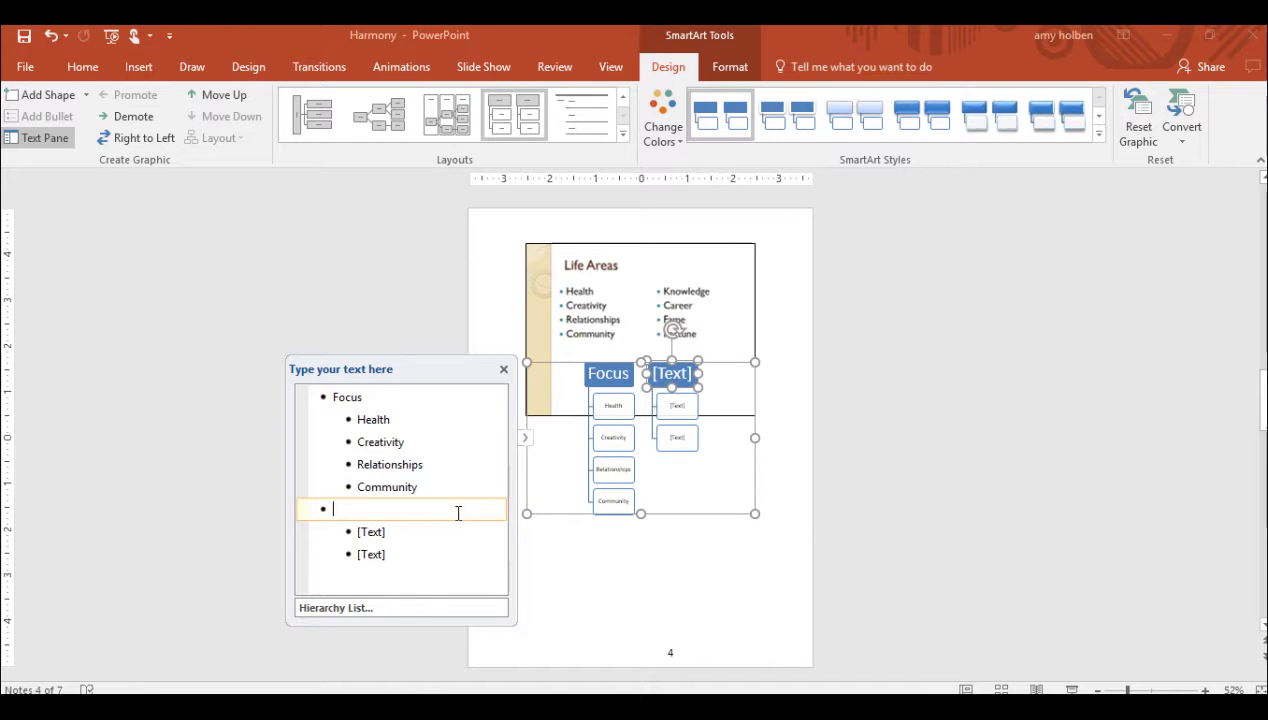
type("Follow")
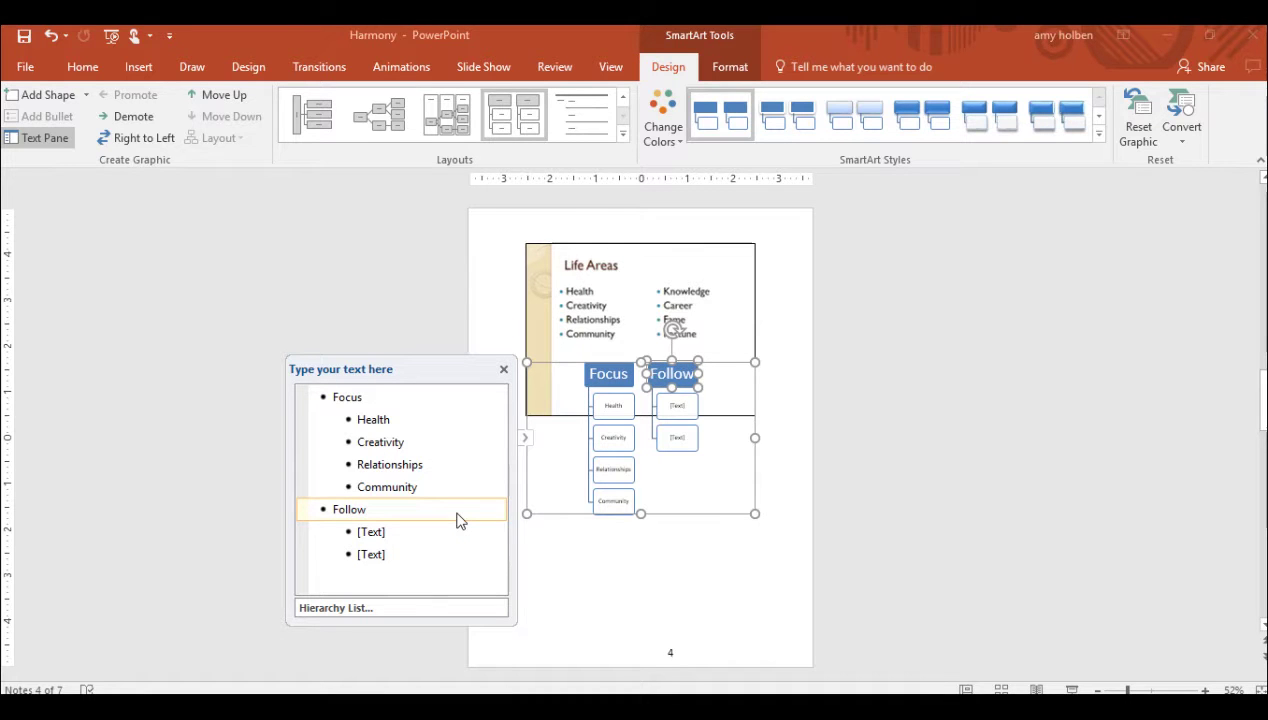
key("Down")
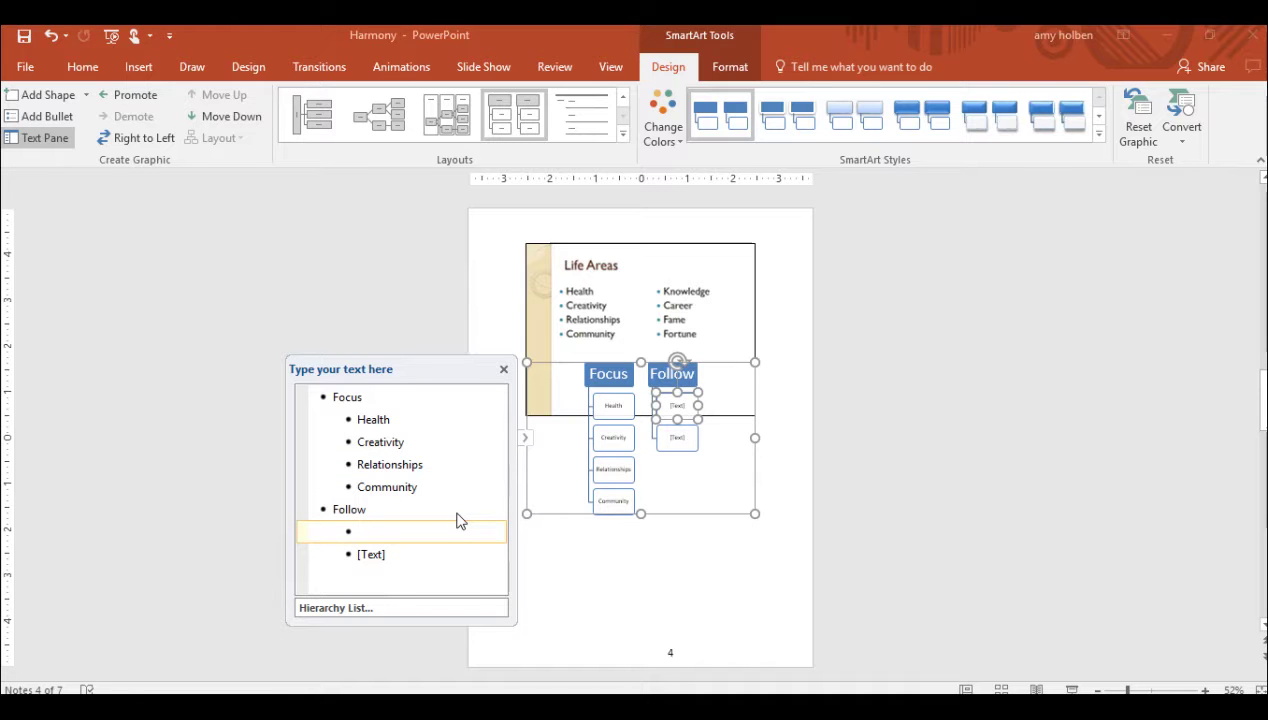
type("Knowledge")
key("Down")
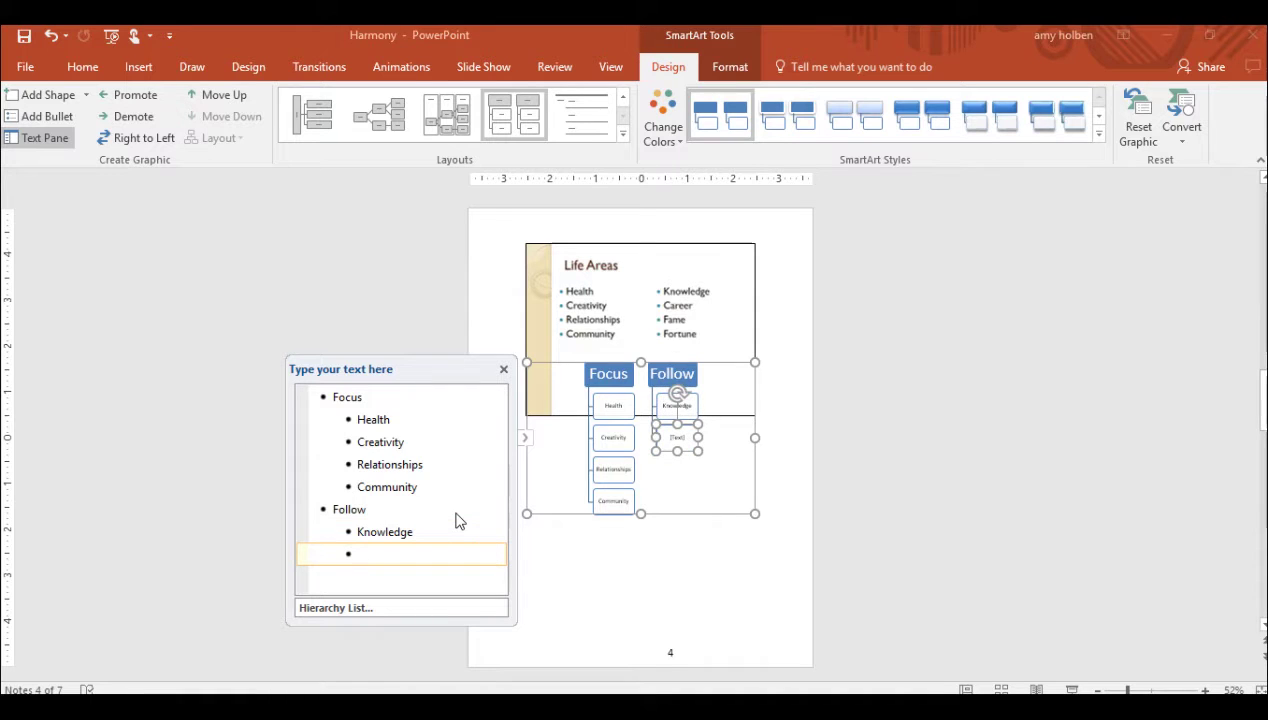
type("Career")
key("Return")
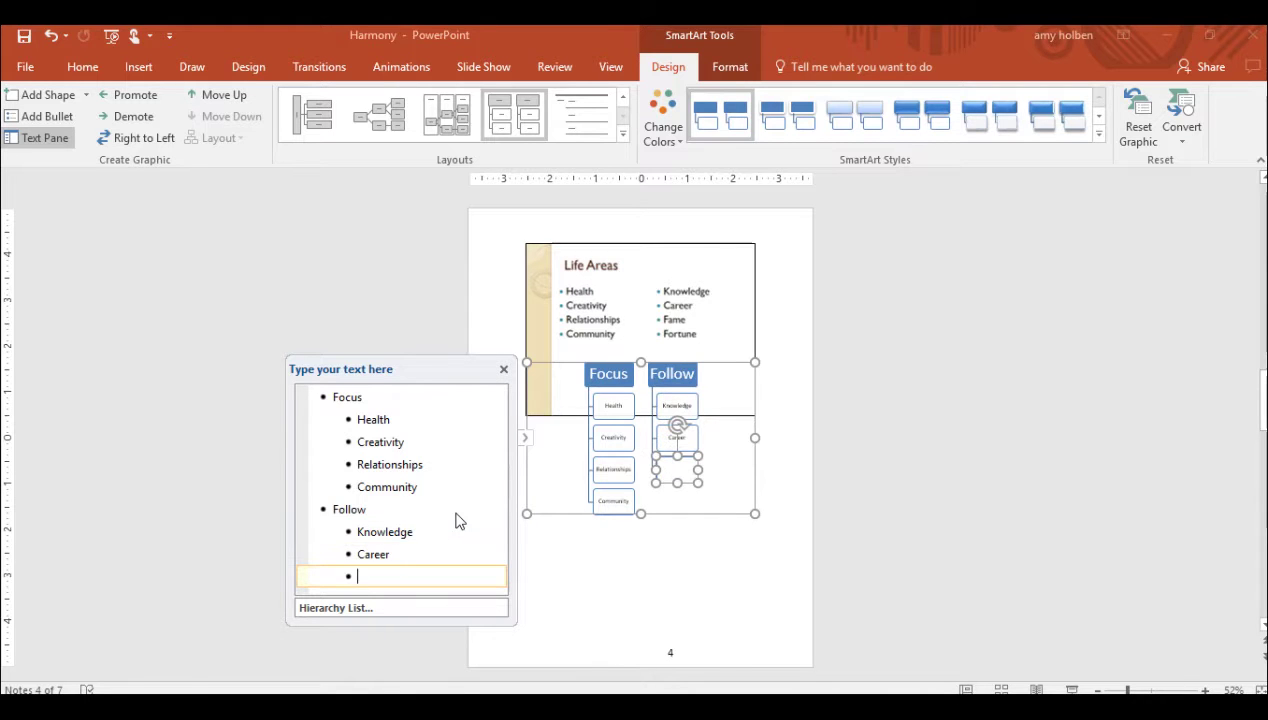
type("Fame")
key("Return")
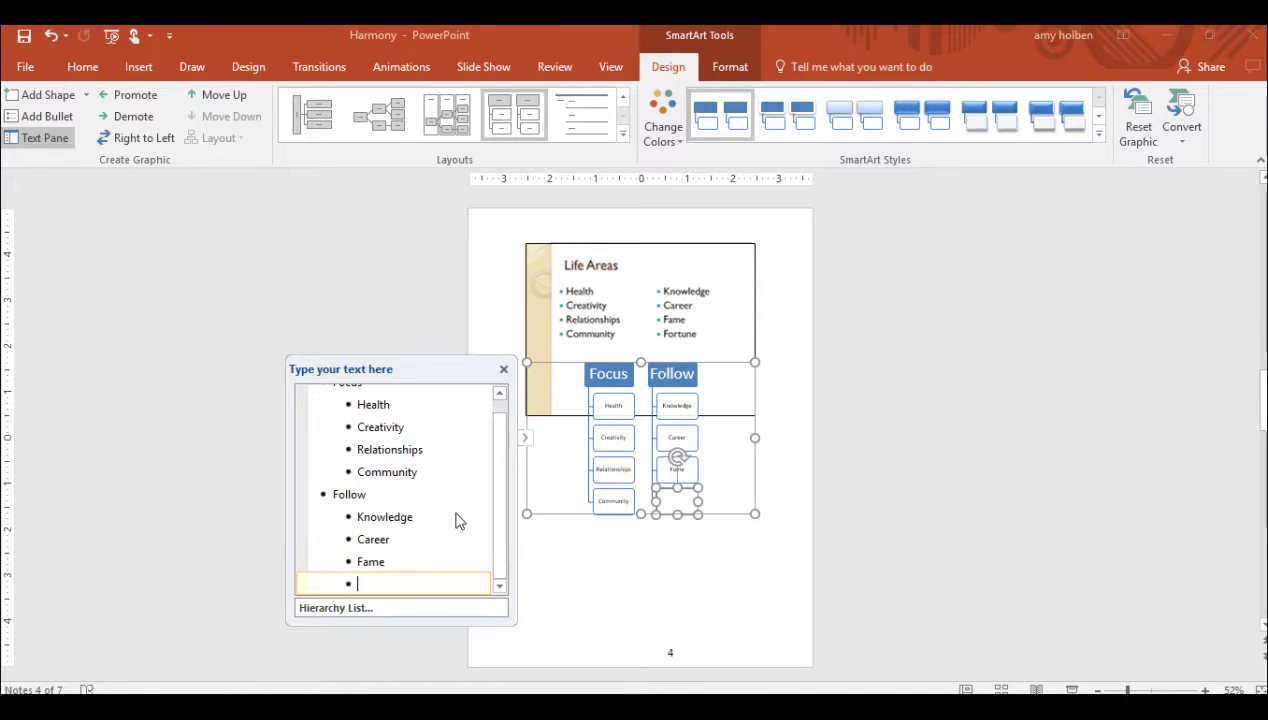
type("Fortune")
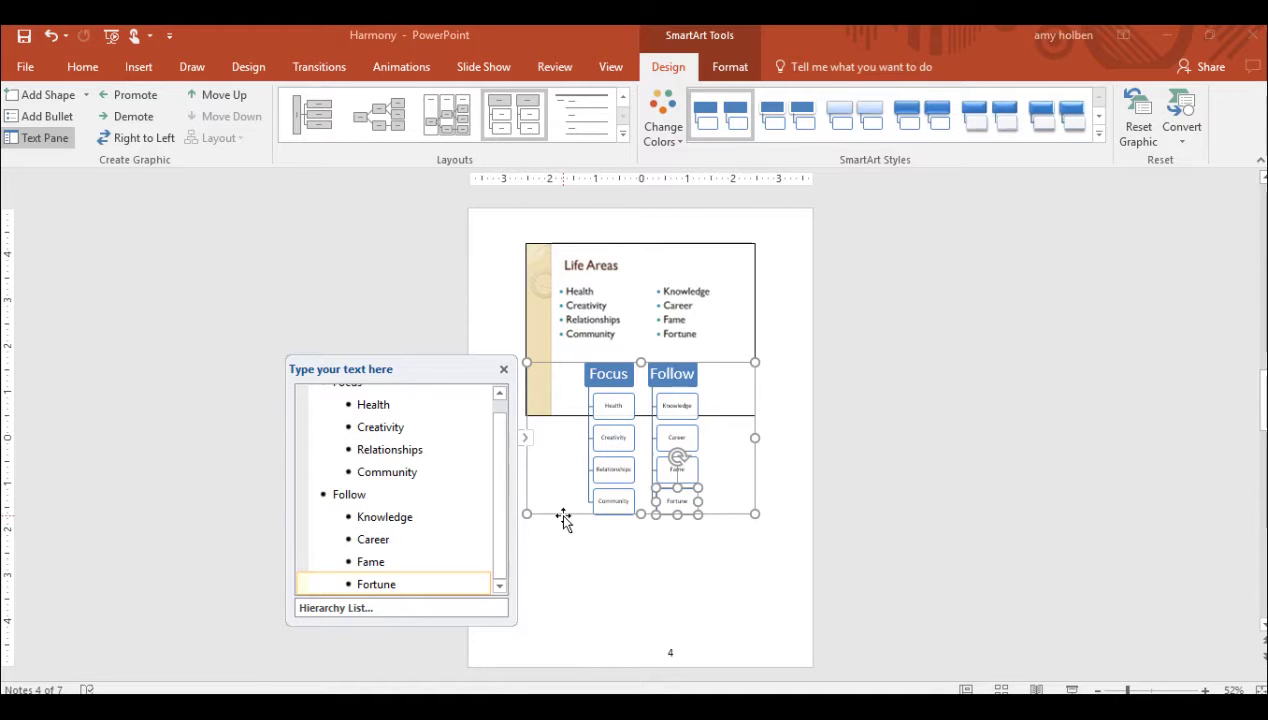
- Move the diagram below the Life Areas slide image and close the Text Pane
left_click_drag(564, 518, 563, 597)
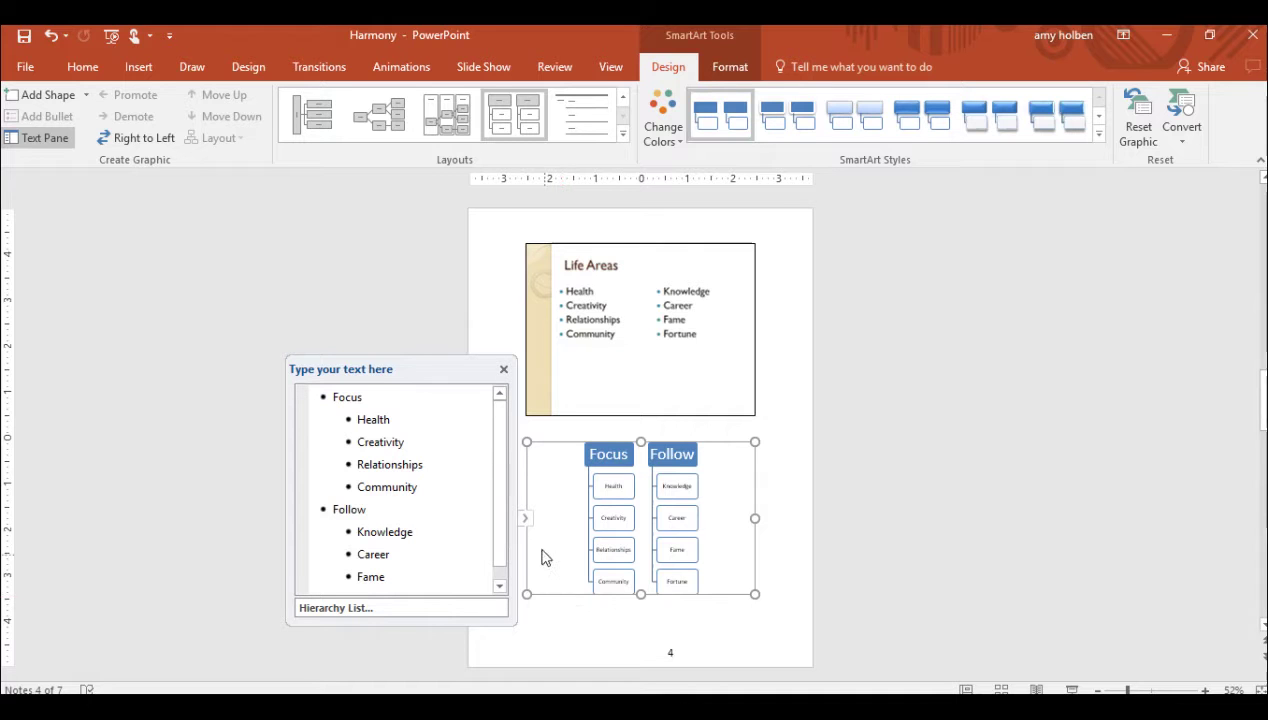
left_click(525, 521)
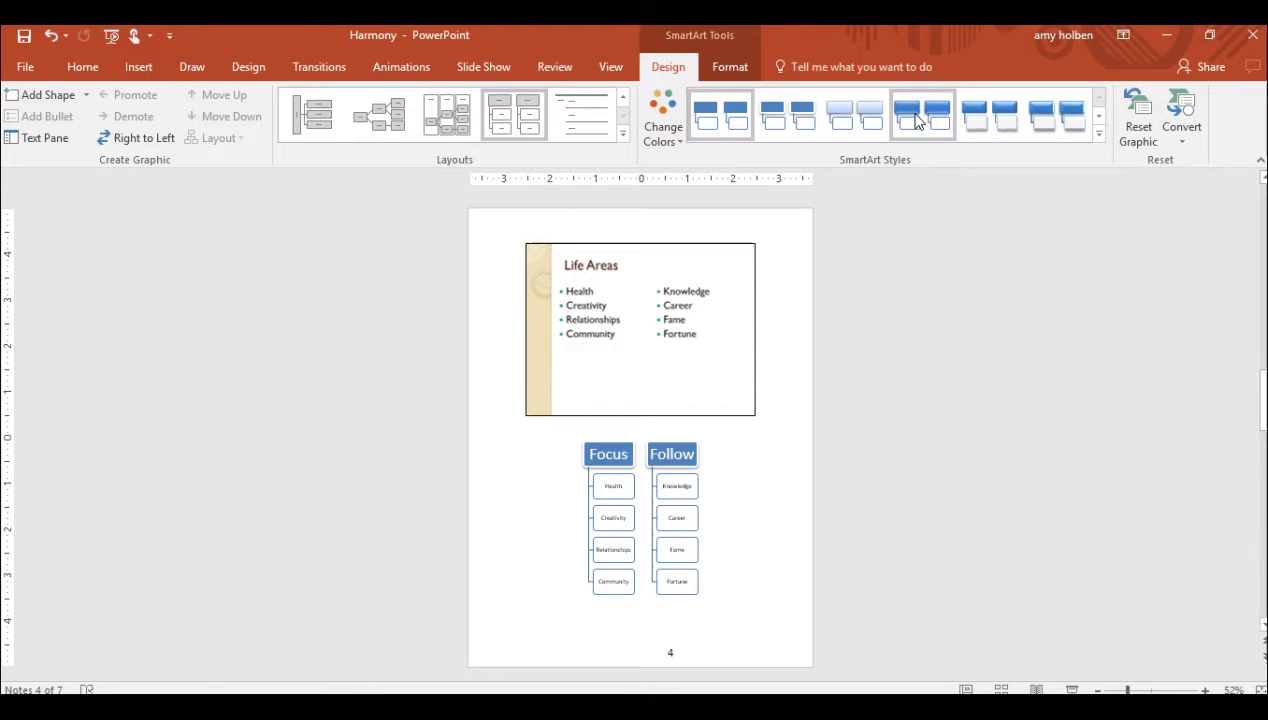
- Apply the Moderate Effect style and the green Accent 3 colour scheme to the SmartArt
left_click(918, 120)
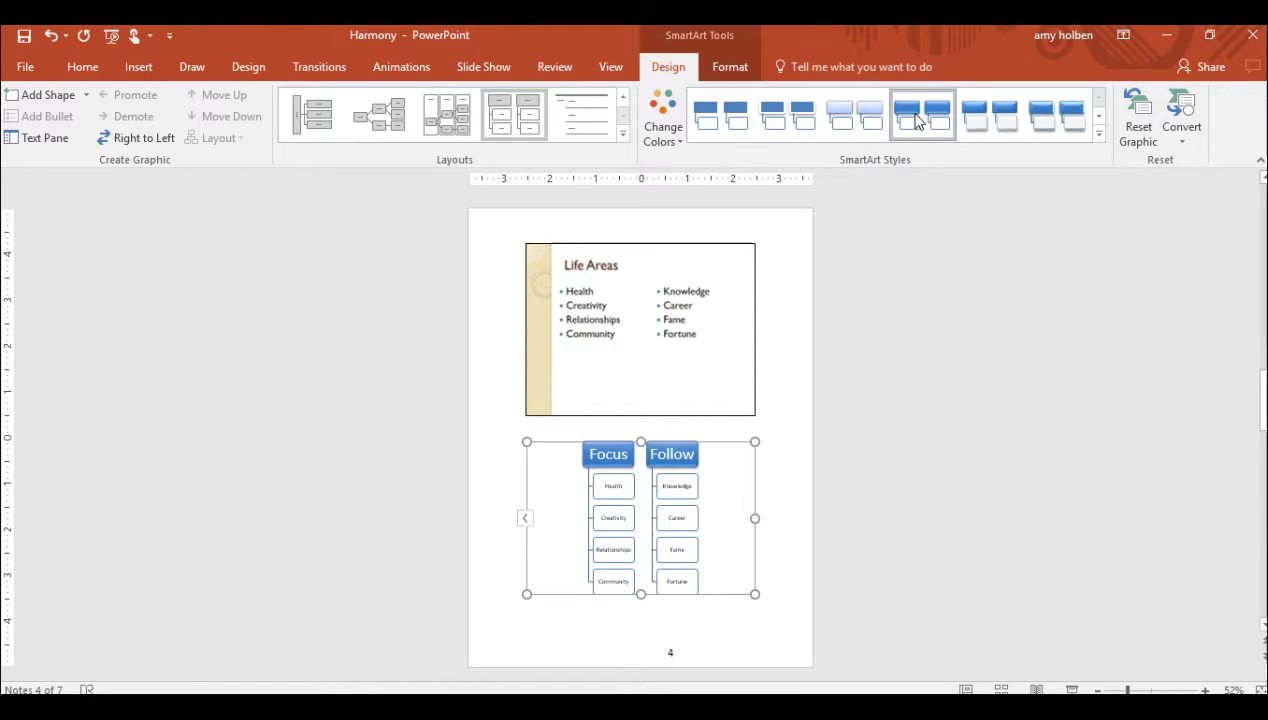
left_click(672, 128)
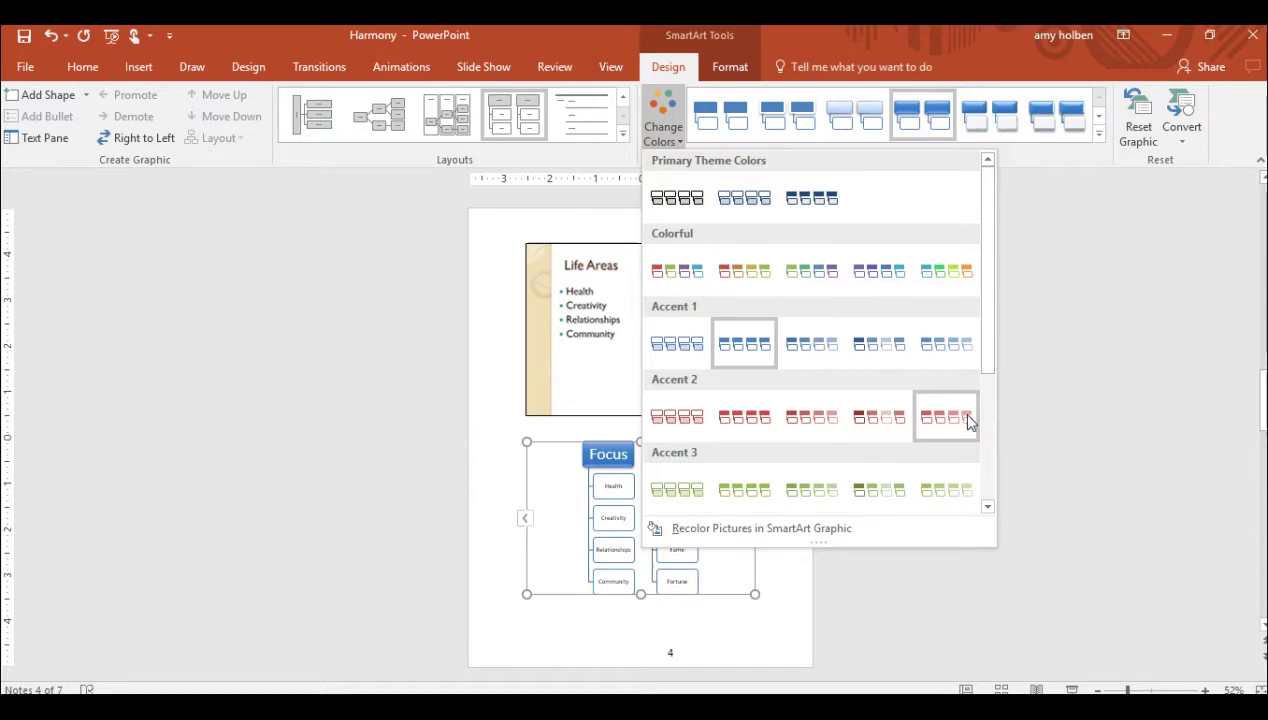
scroll(994, 431, "down", 3)
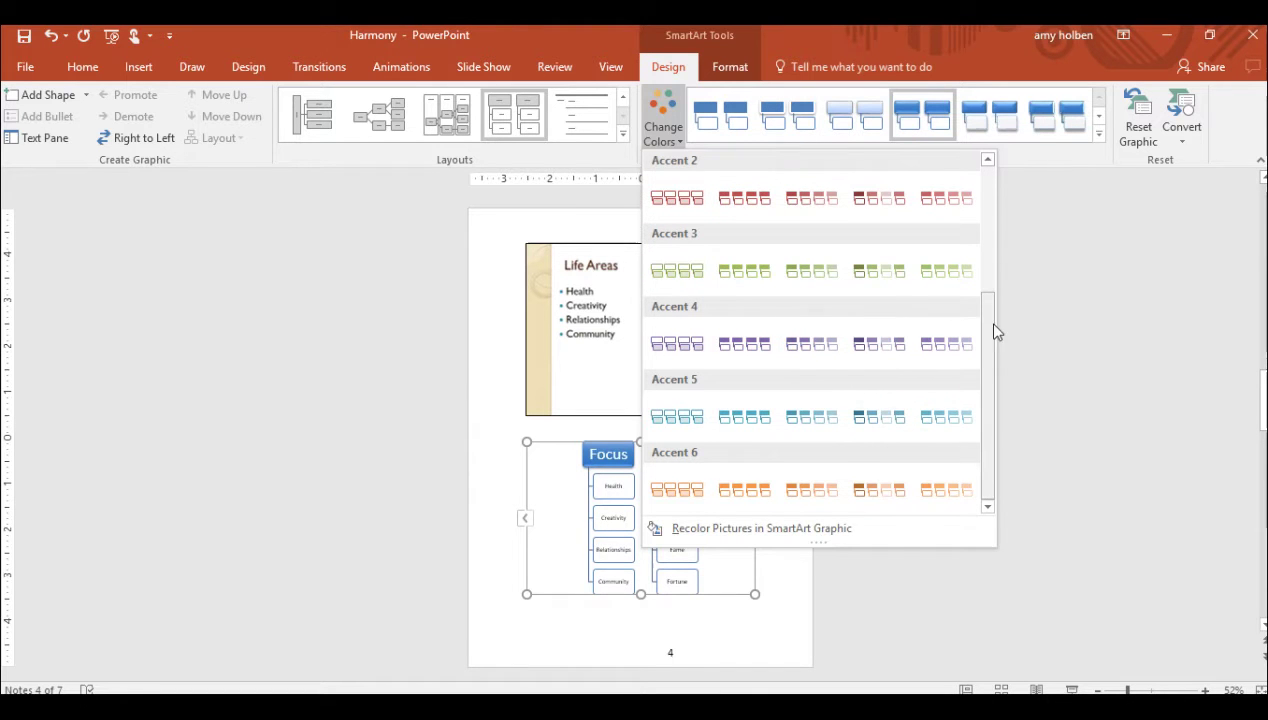
left_click(993, 286)
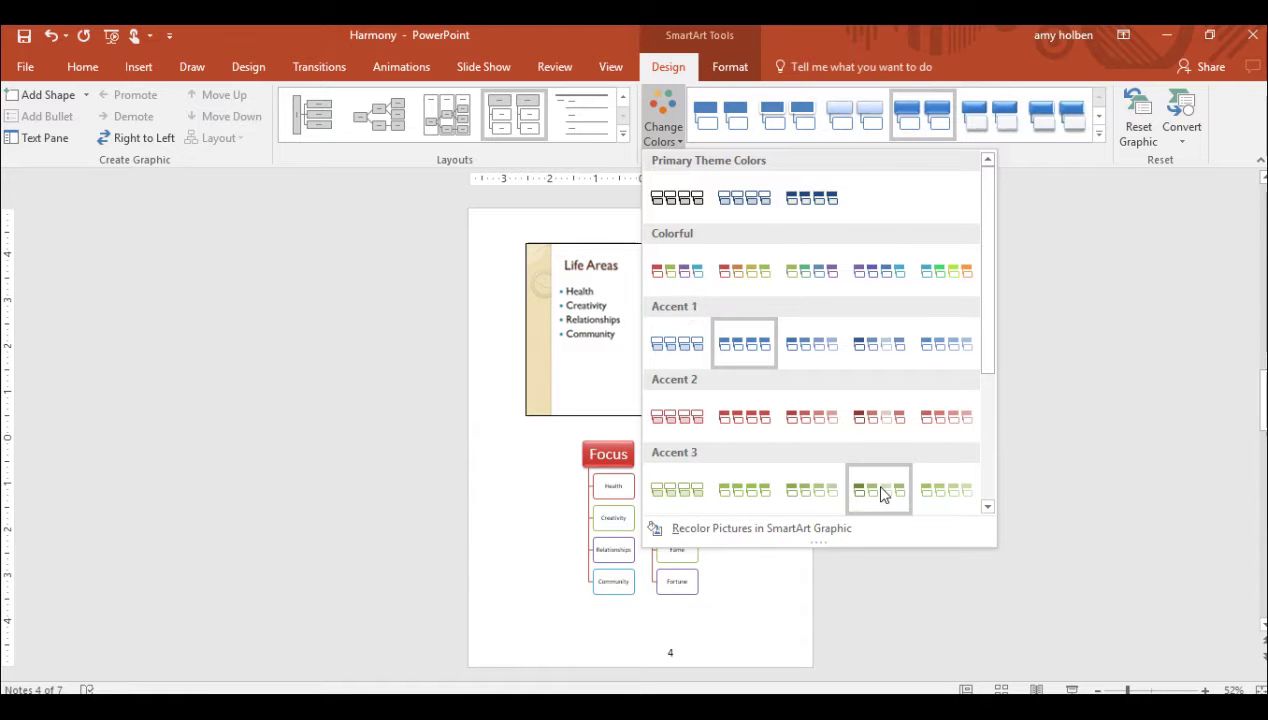
left_click(743, 493)
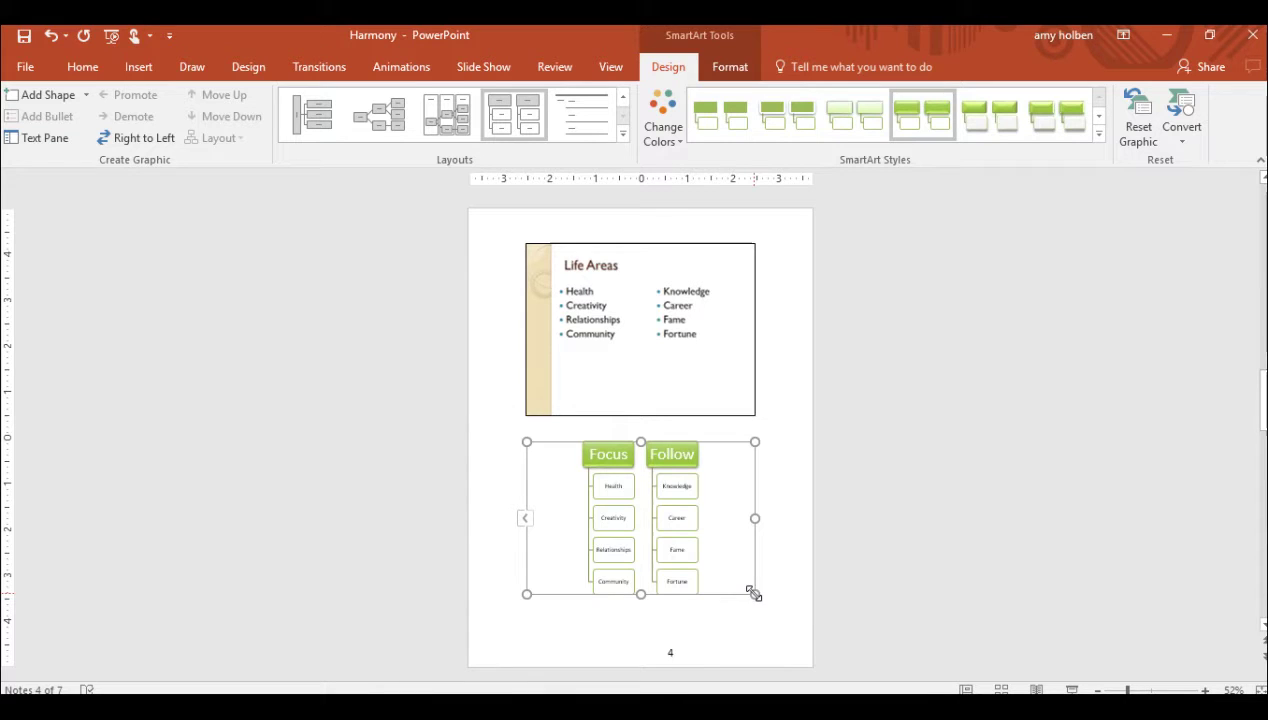
left_click(611, 67)
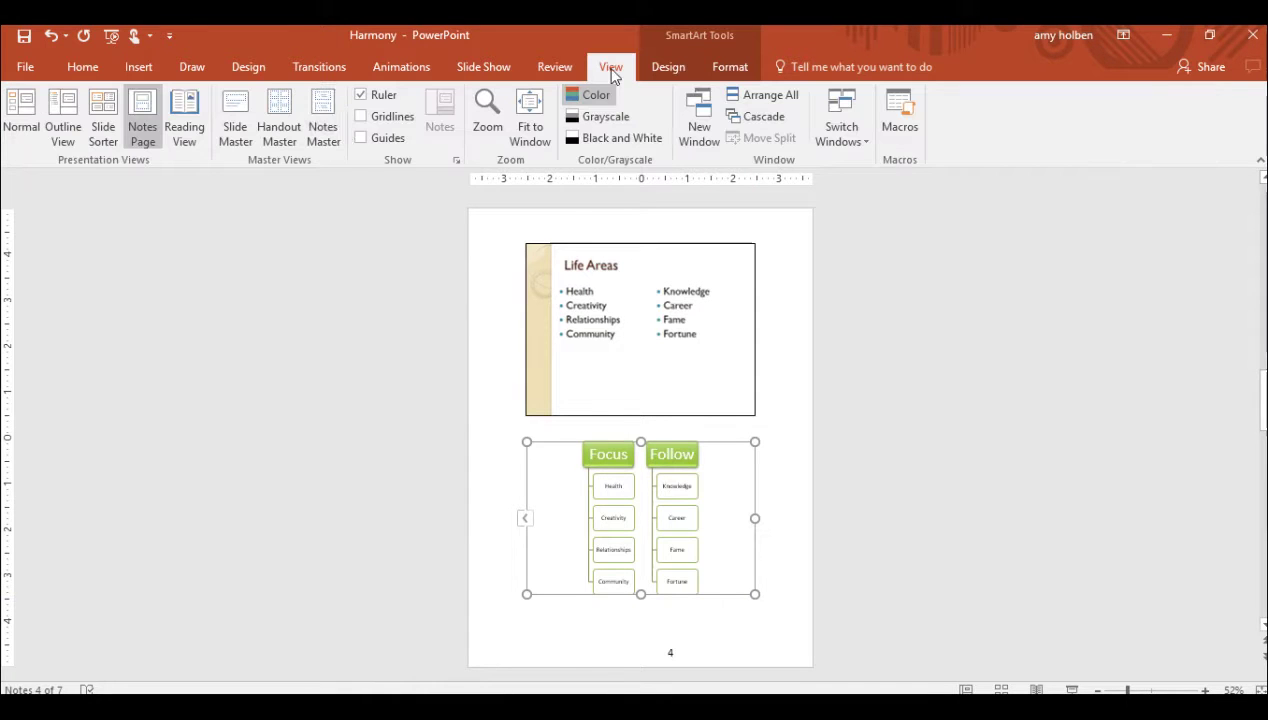
- Return to Normal view, select slide 3, Energy, and display it as a Notes Page
left_click(24, 126)
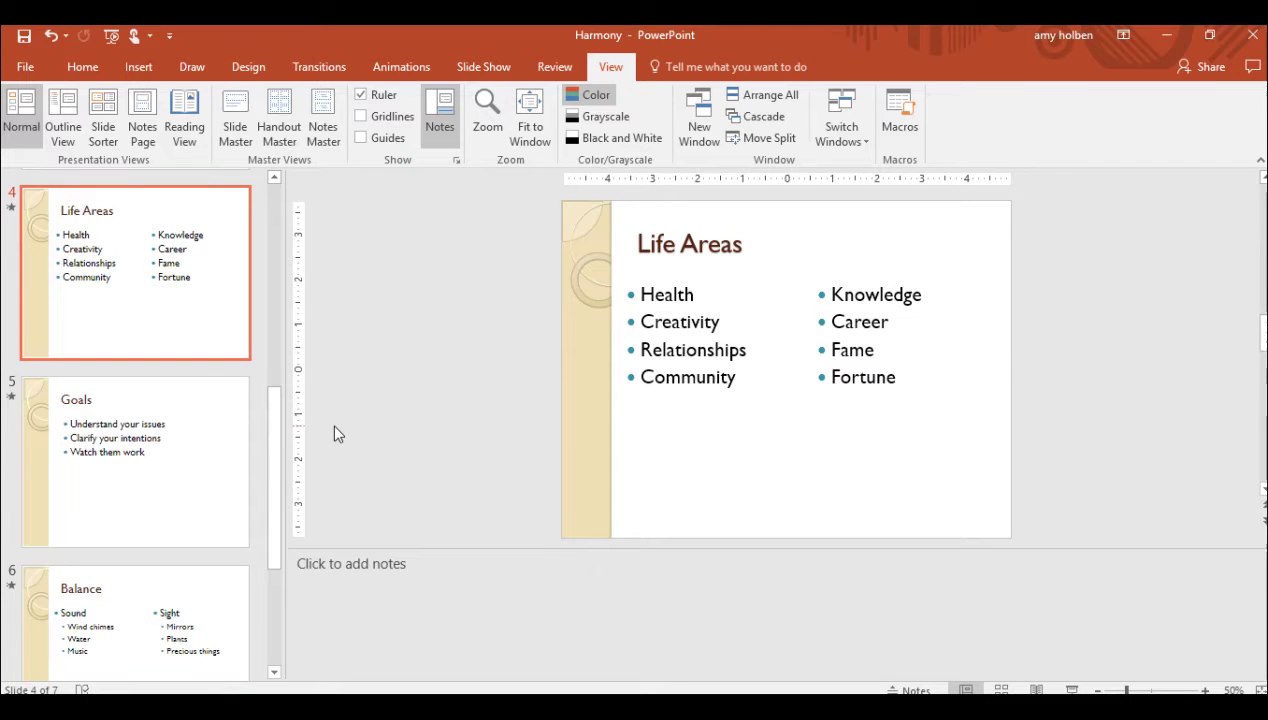
left_click(274, 180)
scroll(274, 184, "up", 6)
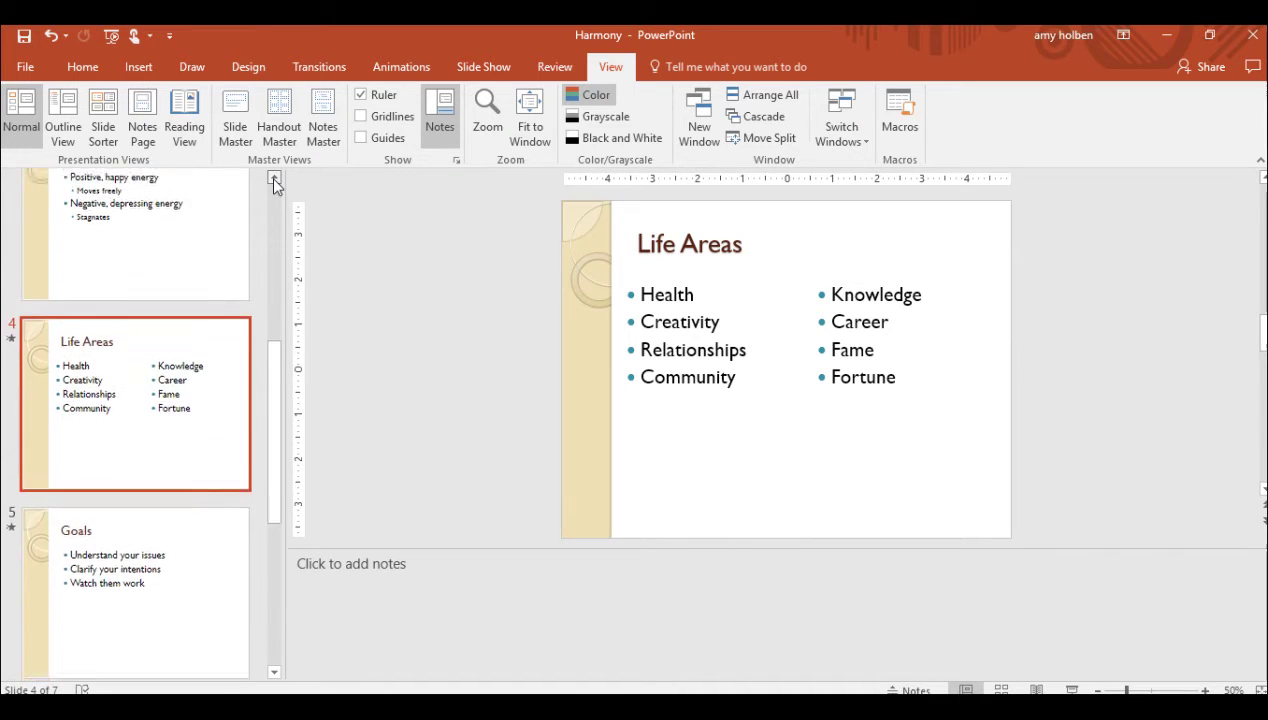
left_click(173, 290)
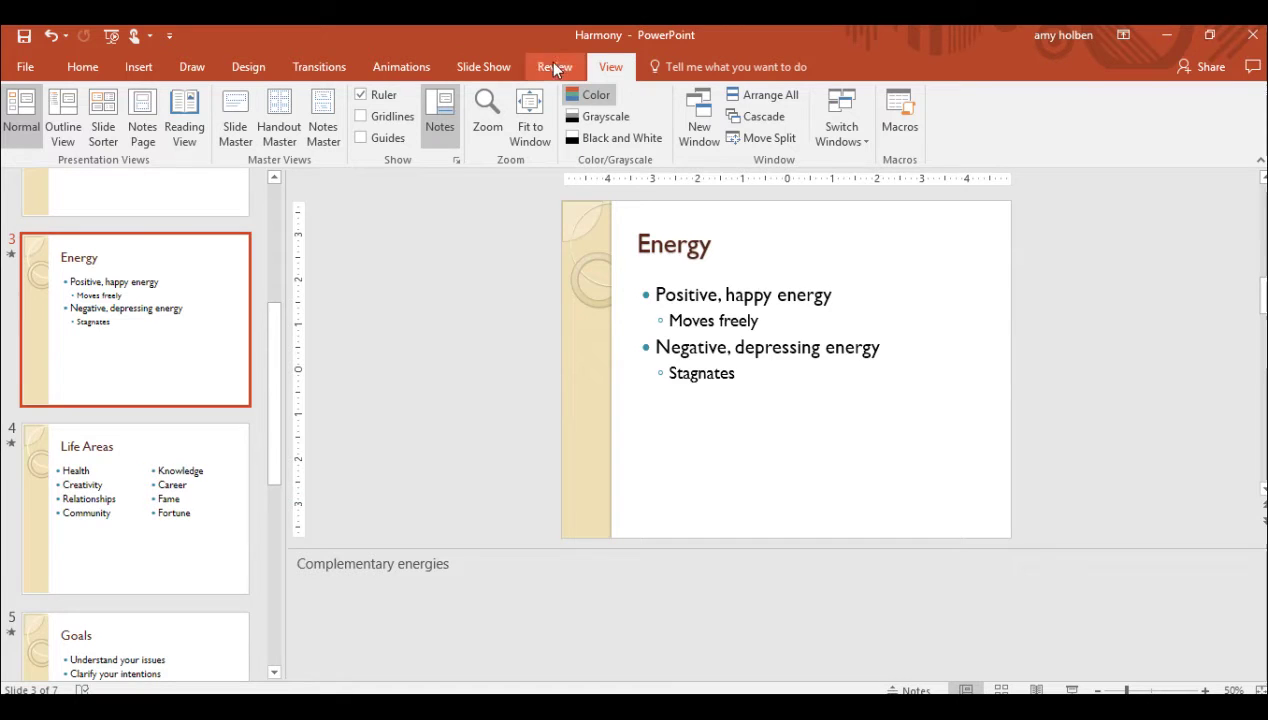
left_click(140, 113)
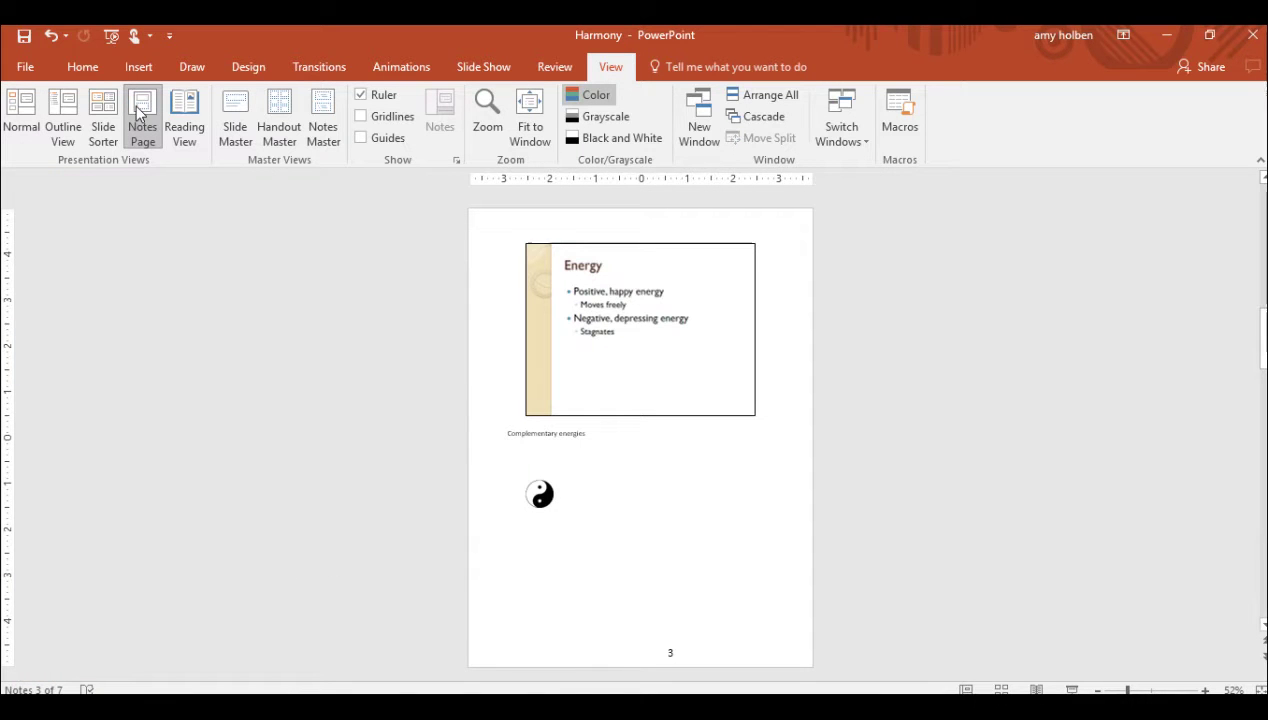
- Open the Notes and Handouts header and footer settings and include the date and time
left_click(141, 67)
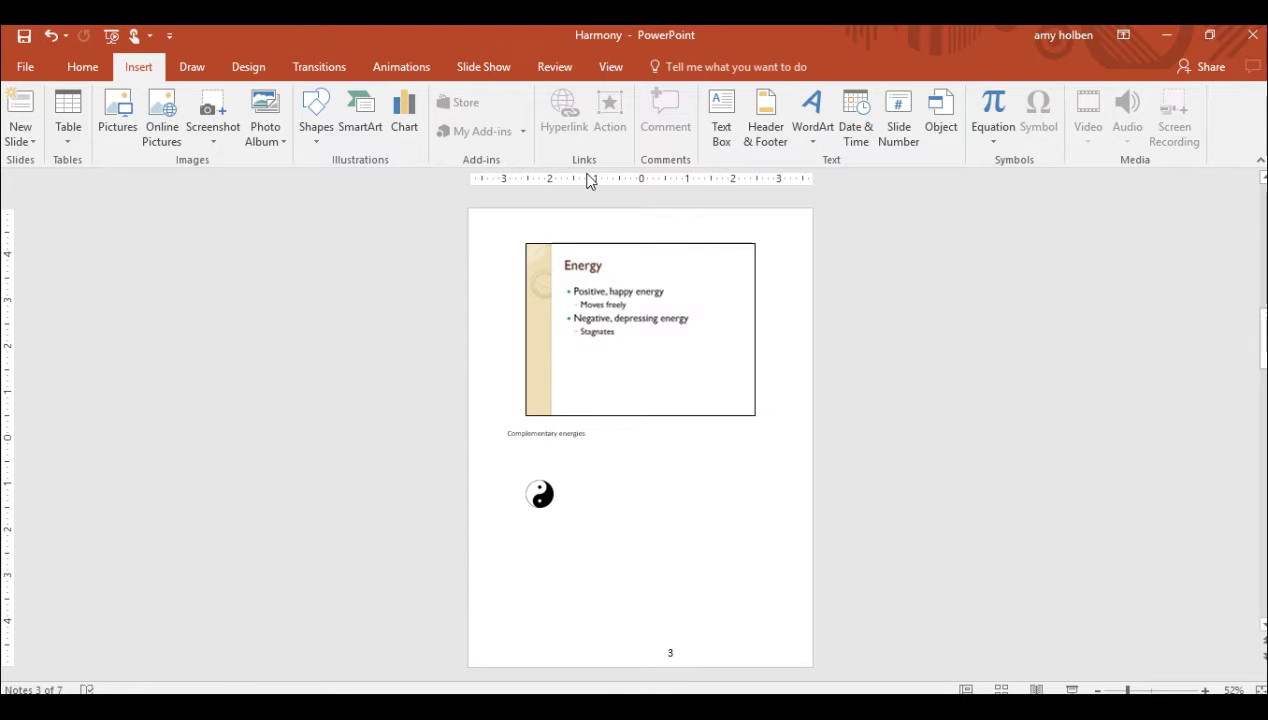
left_click(765, 127)
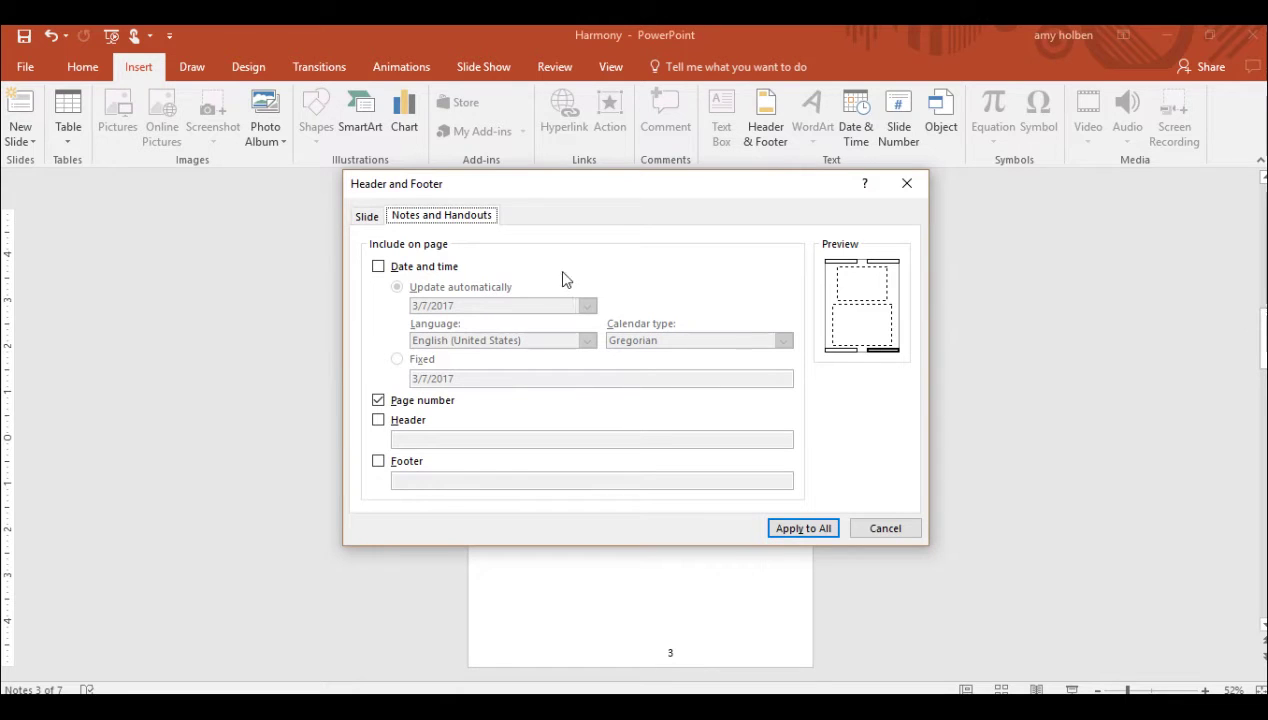
left_click(377, 268)
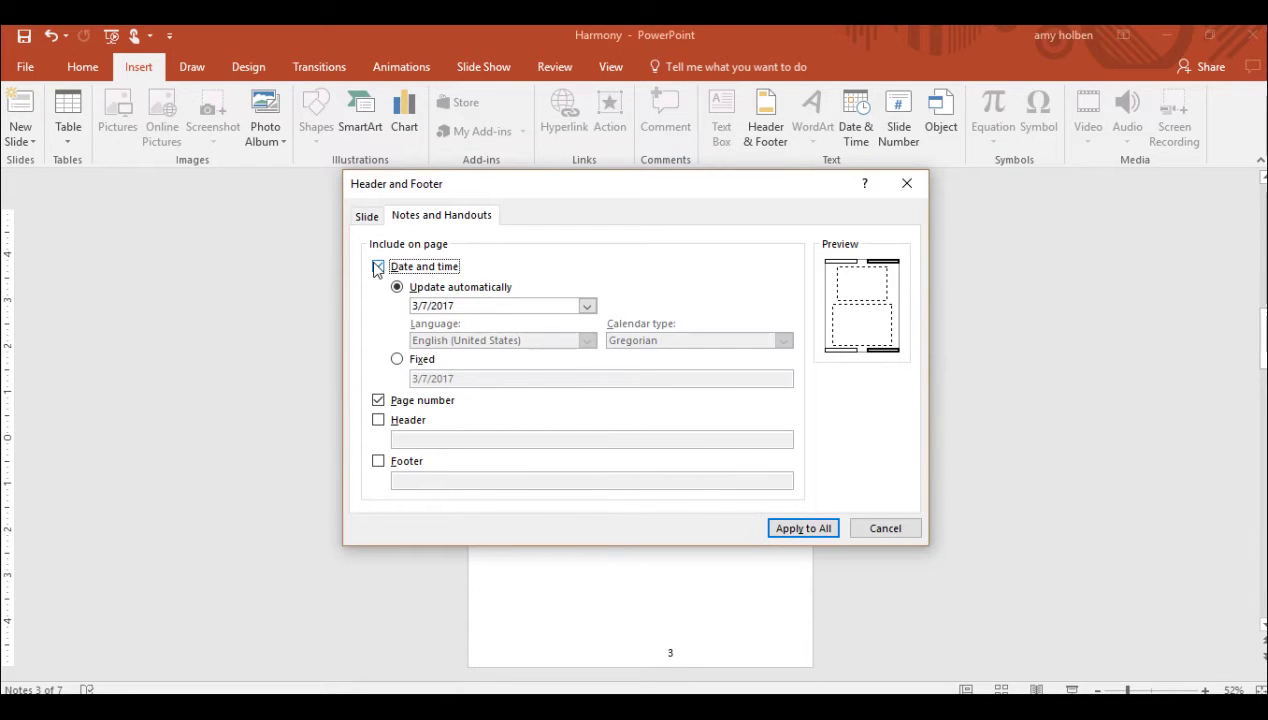
- Make the notes date fixed and add the header 'Harmony in Your Home'
left_click(397, 360)
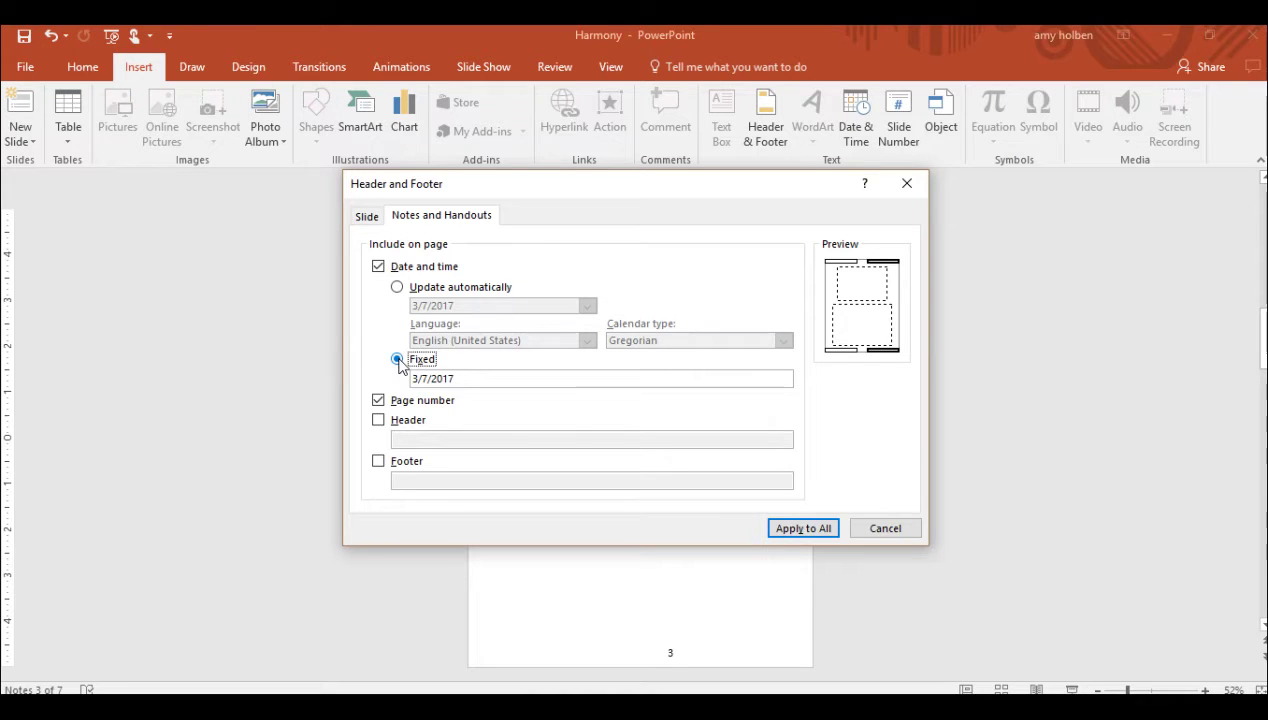
left_click(378, 421)
left_click(408, 441)
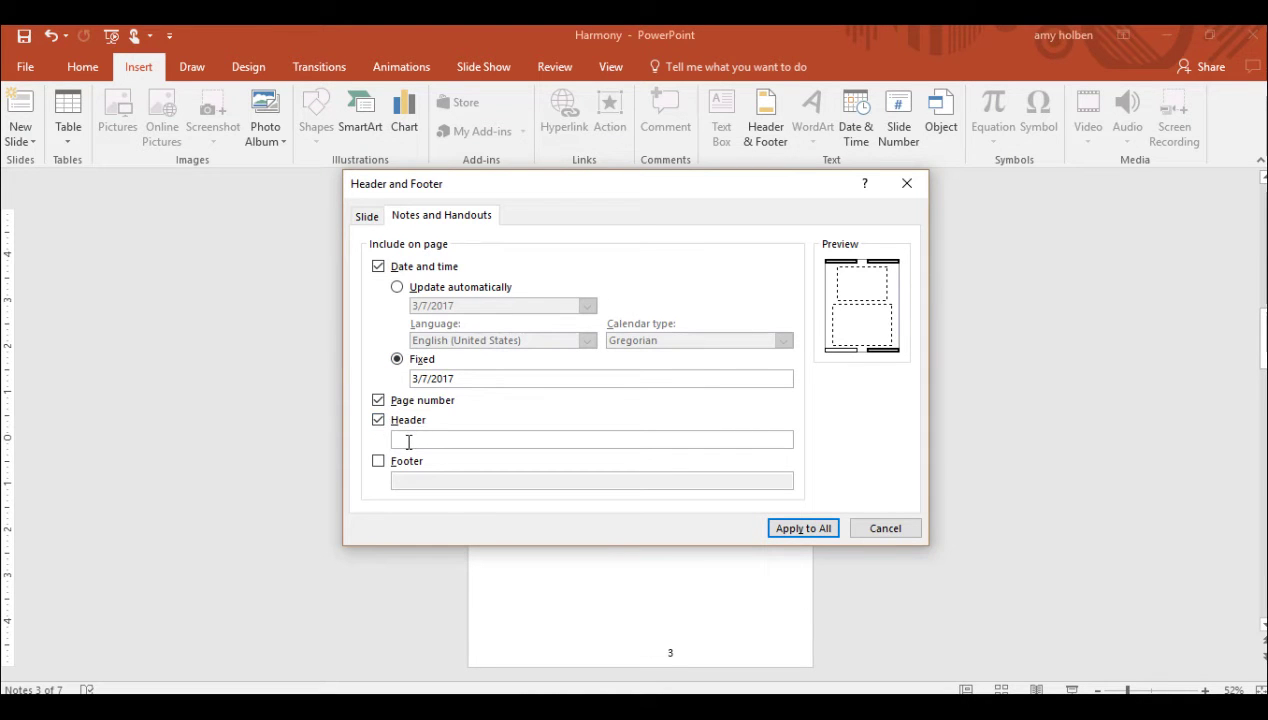
type("Harmo")
type("ny in Your Home")
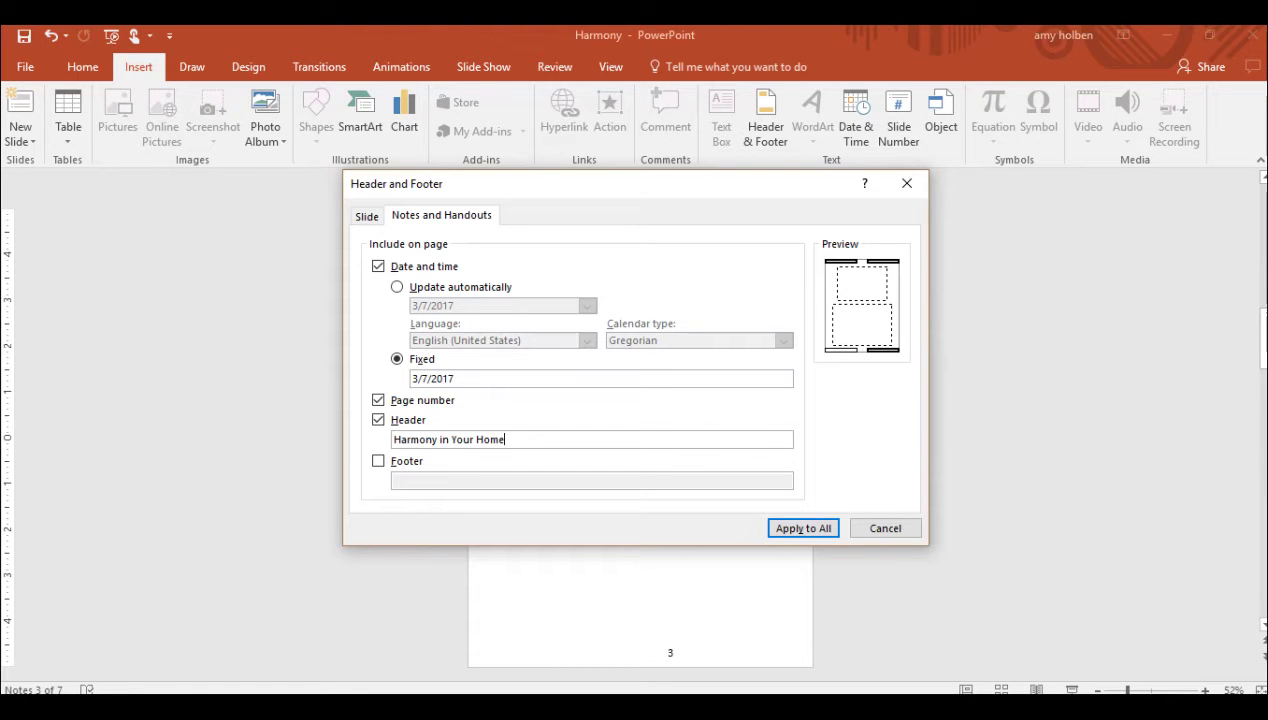
- Add the footer 'Wide World Importers' and apply the settings to all notes pages
left_click(377, 461)
left_click(408, 481)
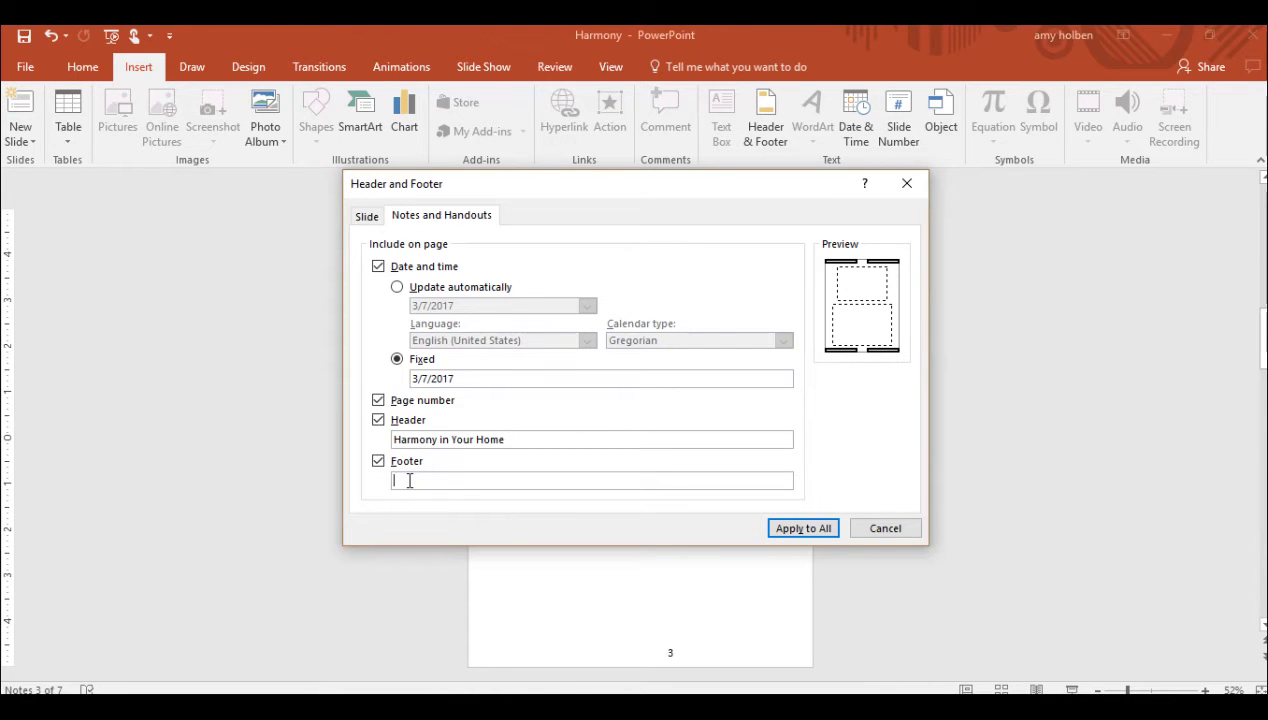
type("Wide World Importers")
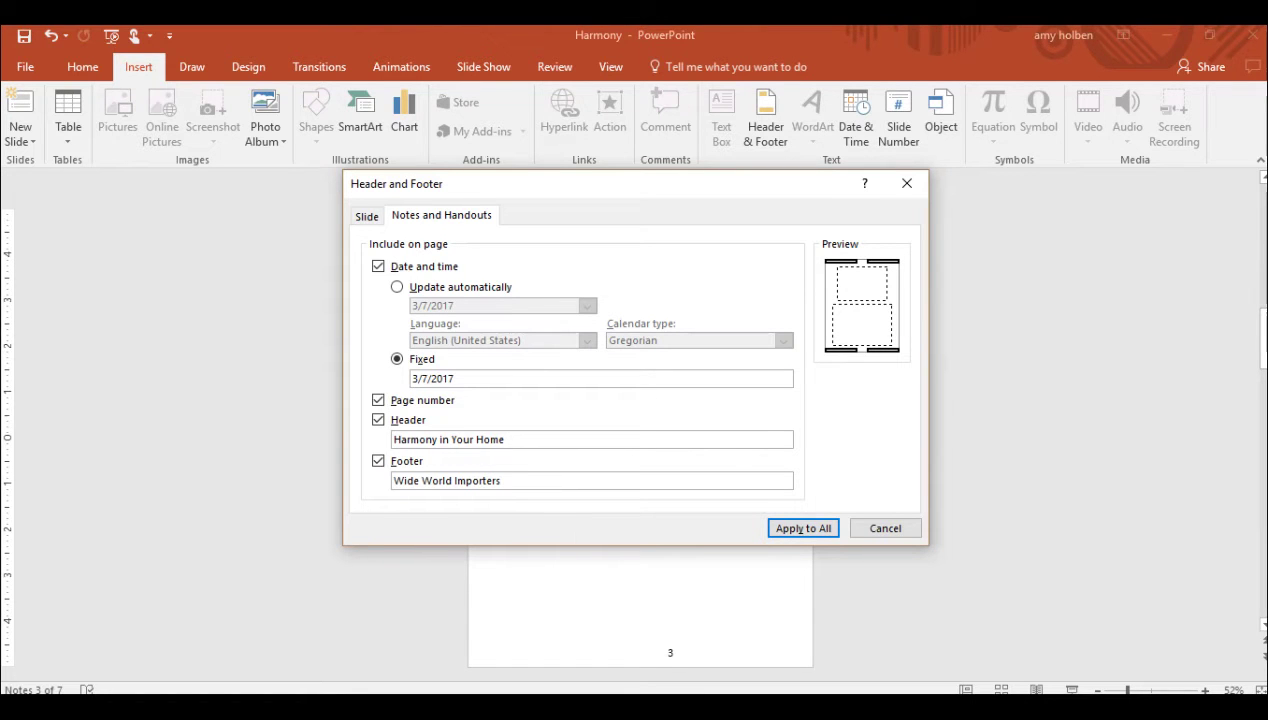
left_click(805, 529)
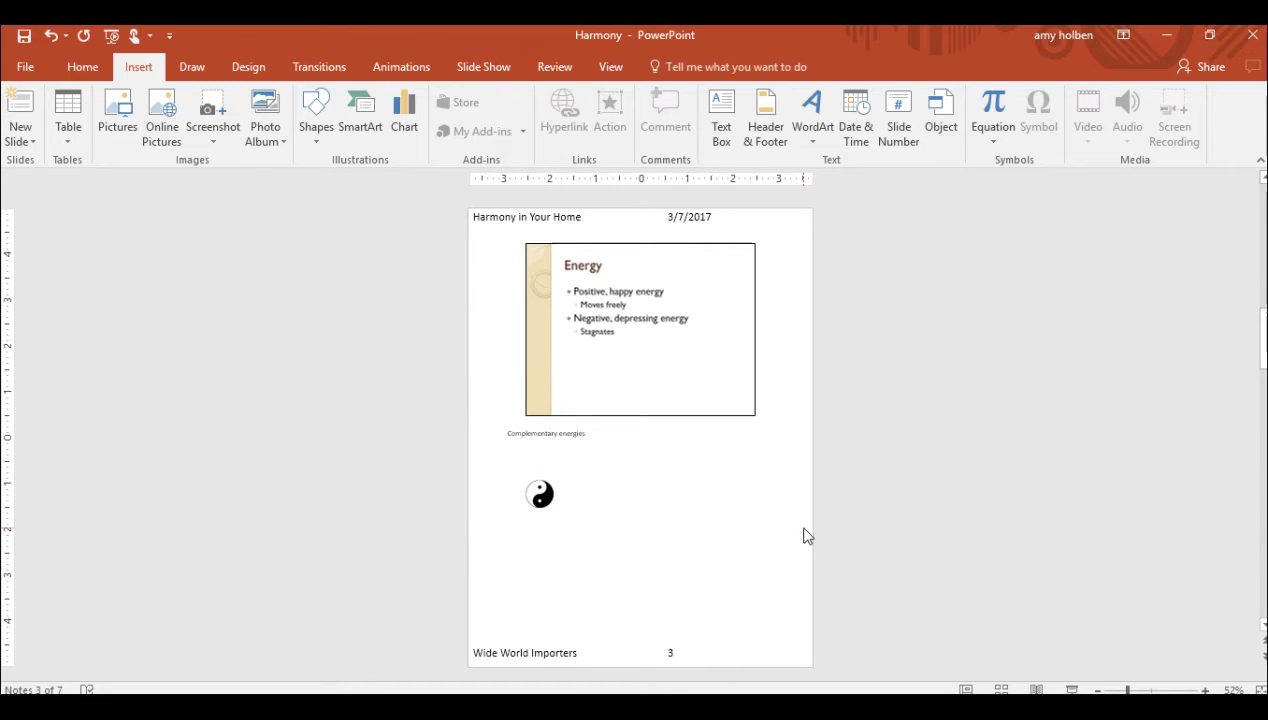
left_click(612, 68)
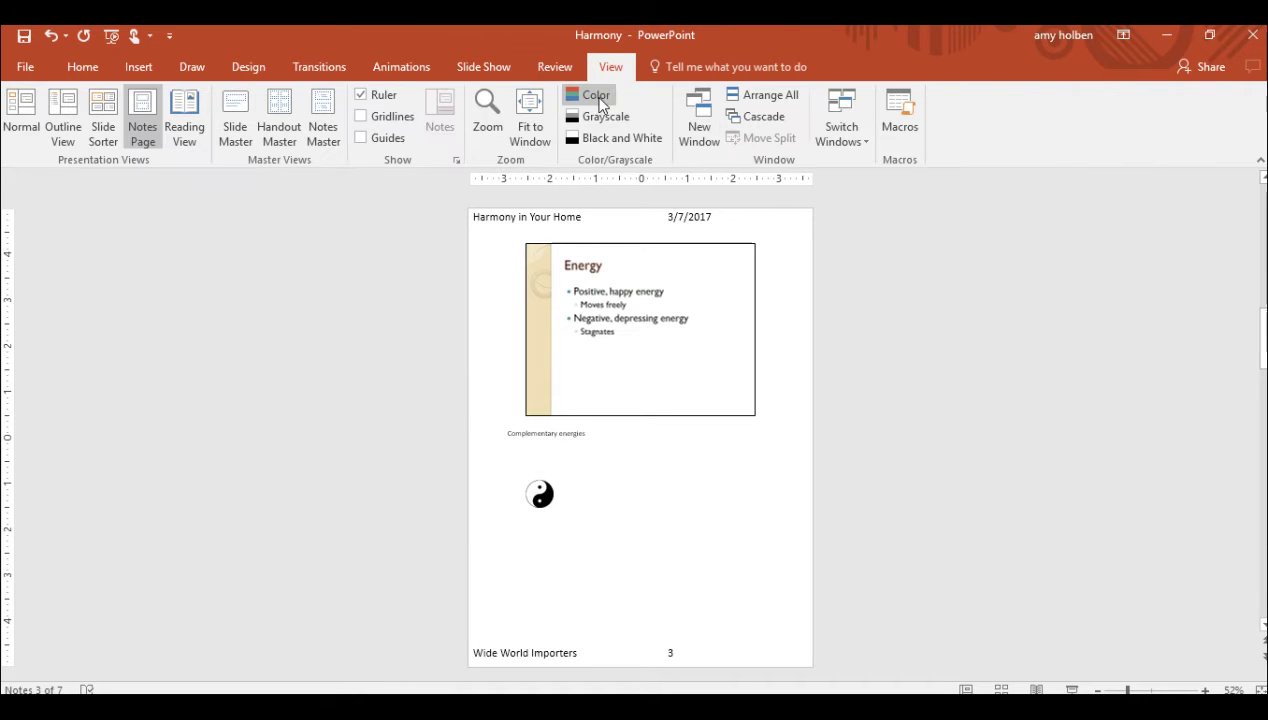
- Switch back to Normal view and bring up the Print page from the File menu
left_click(25, 131)
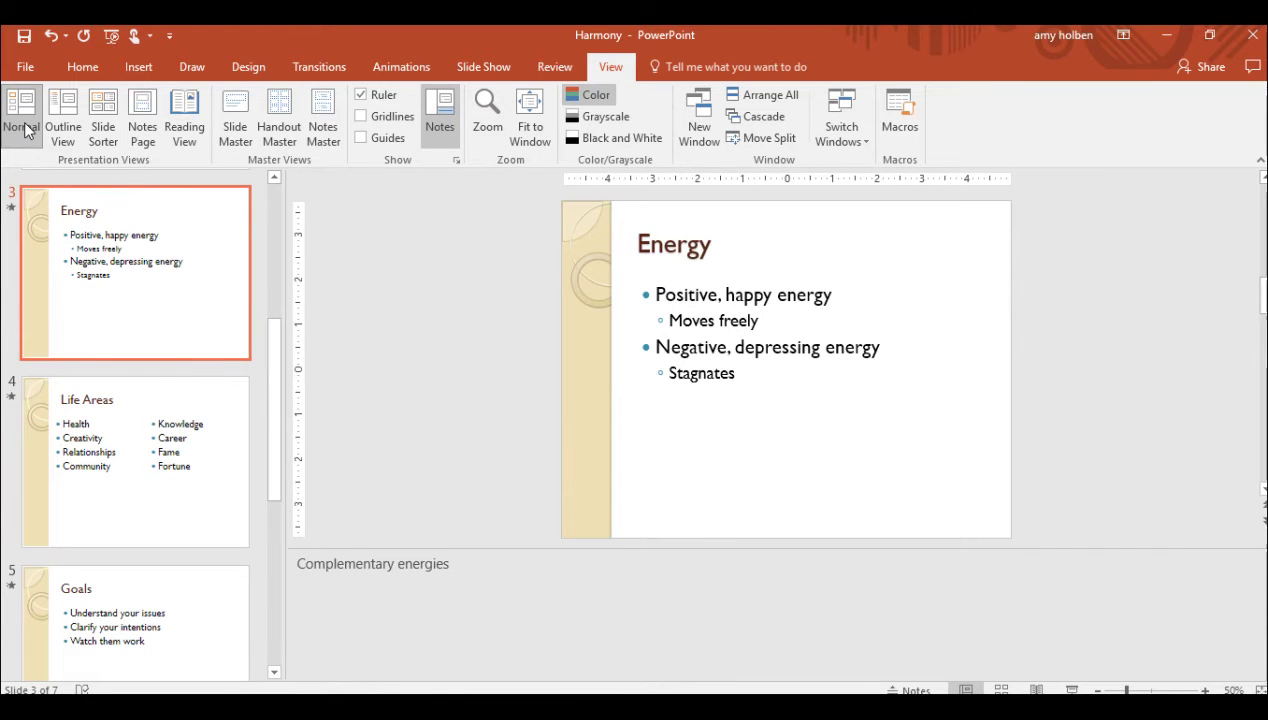
left_click(25, 66)
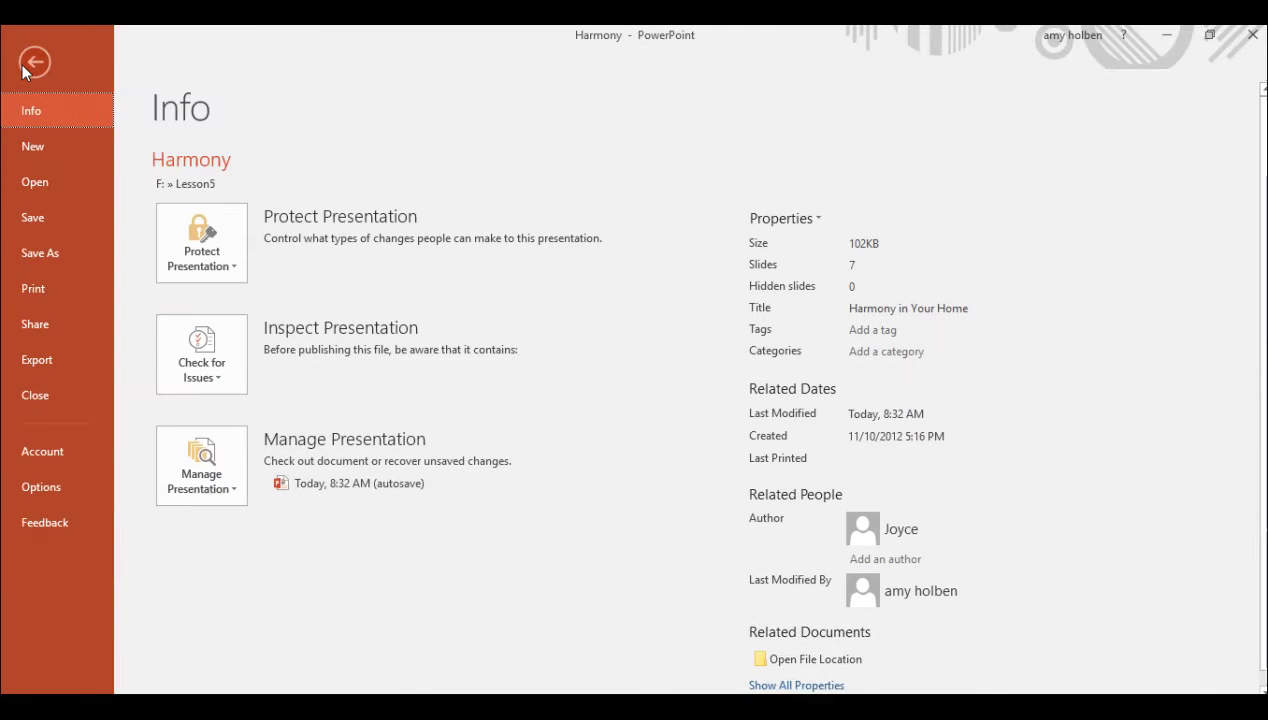
left_click(66, 292)
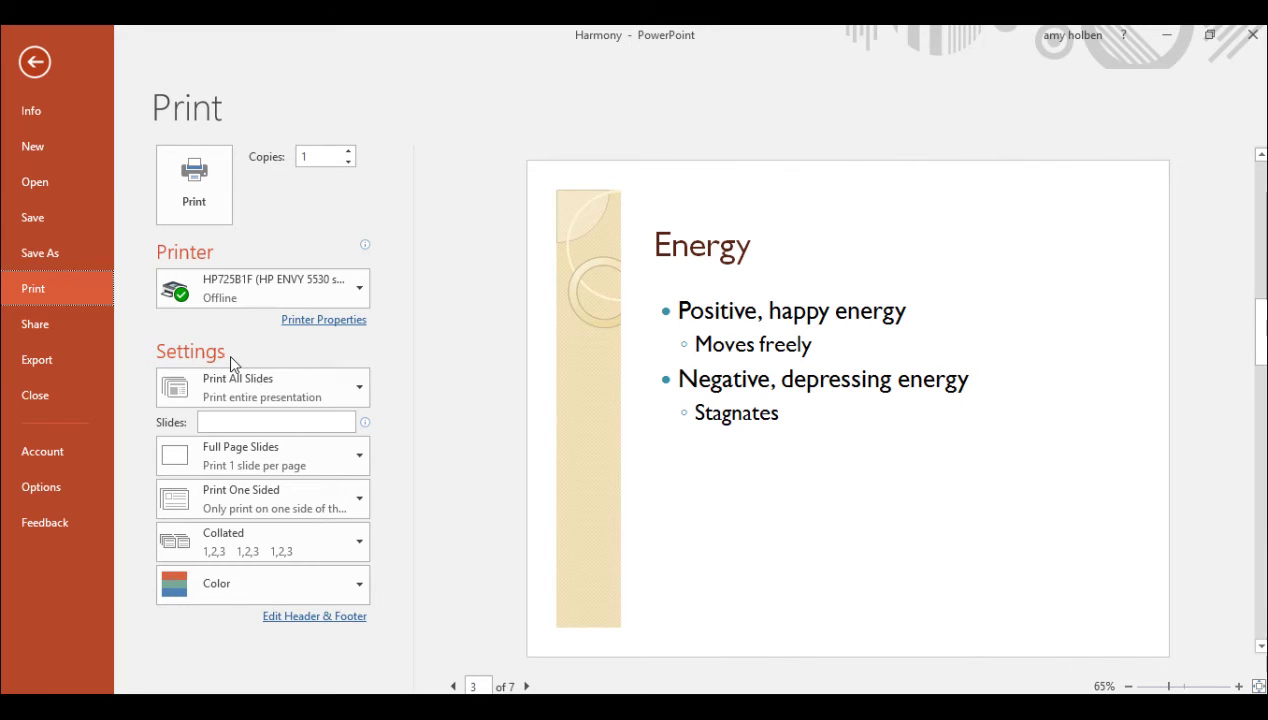
- Set the print layout to Notes Pages and the slide range to 3-4
left_click(335, 456)
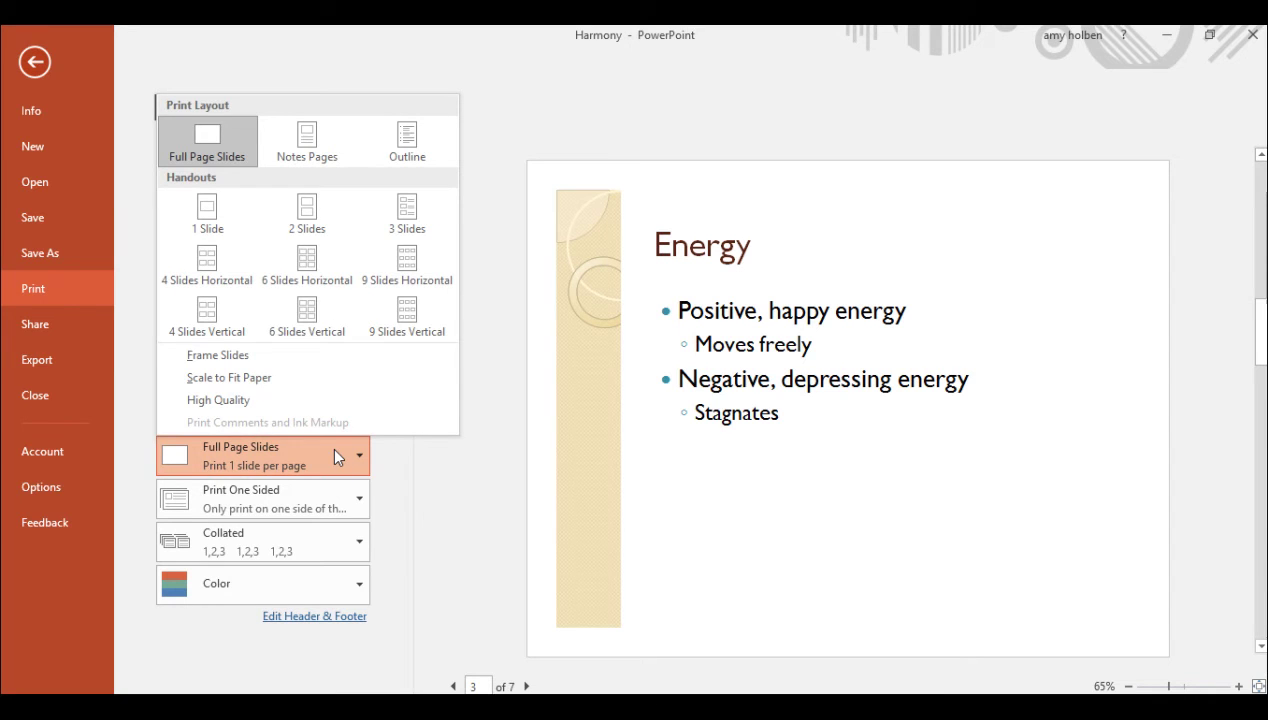
left_click(309, 153)
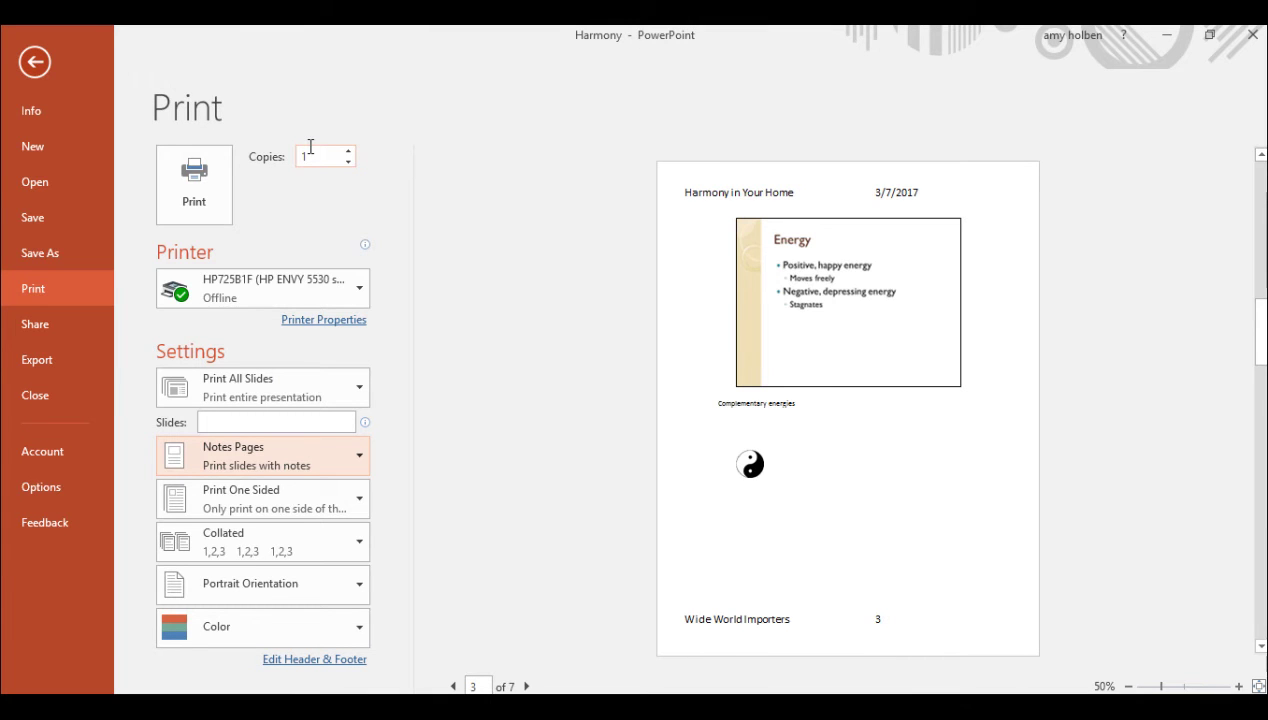
left_click(290, 424)
type("3")
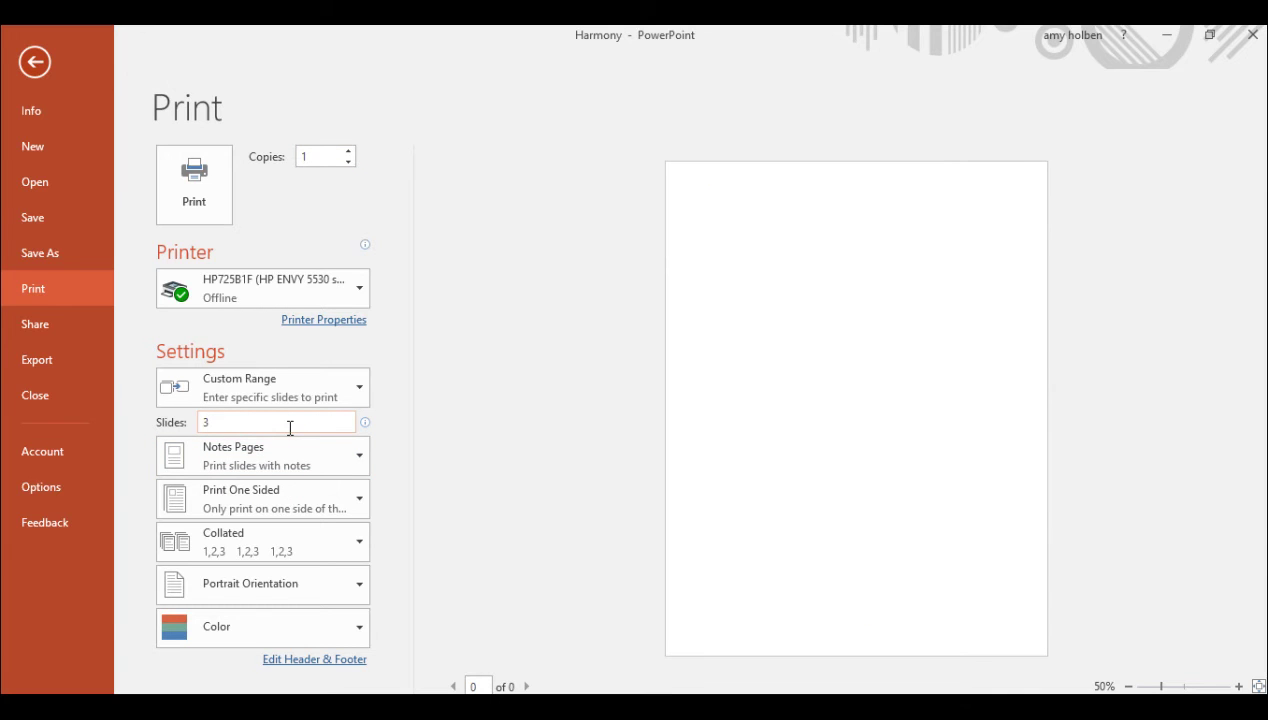
type("-4")
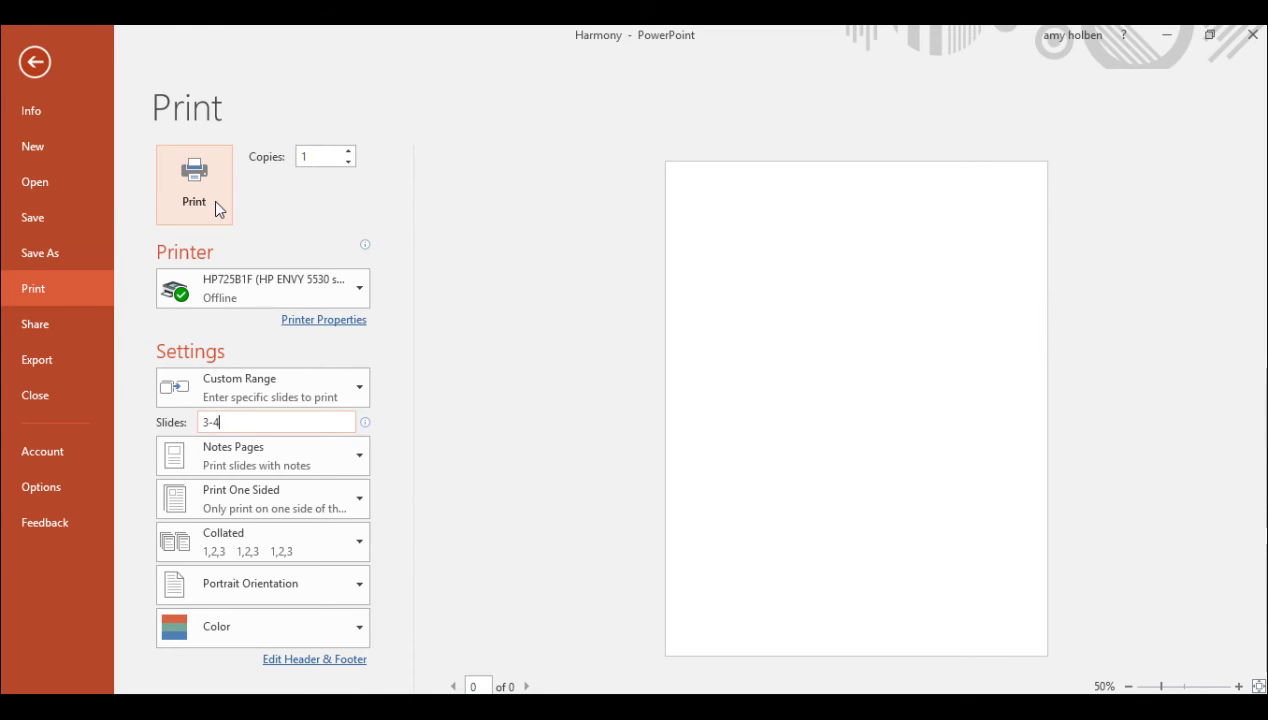
left_click(740, 508)
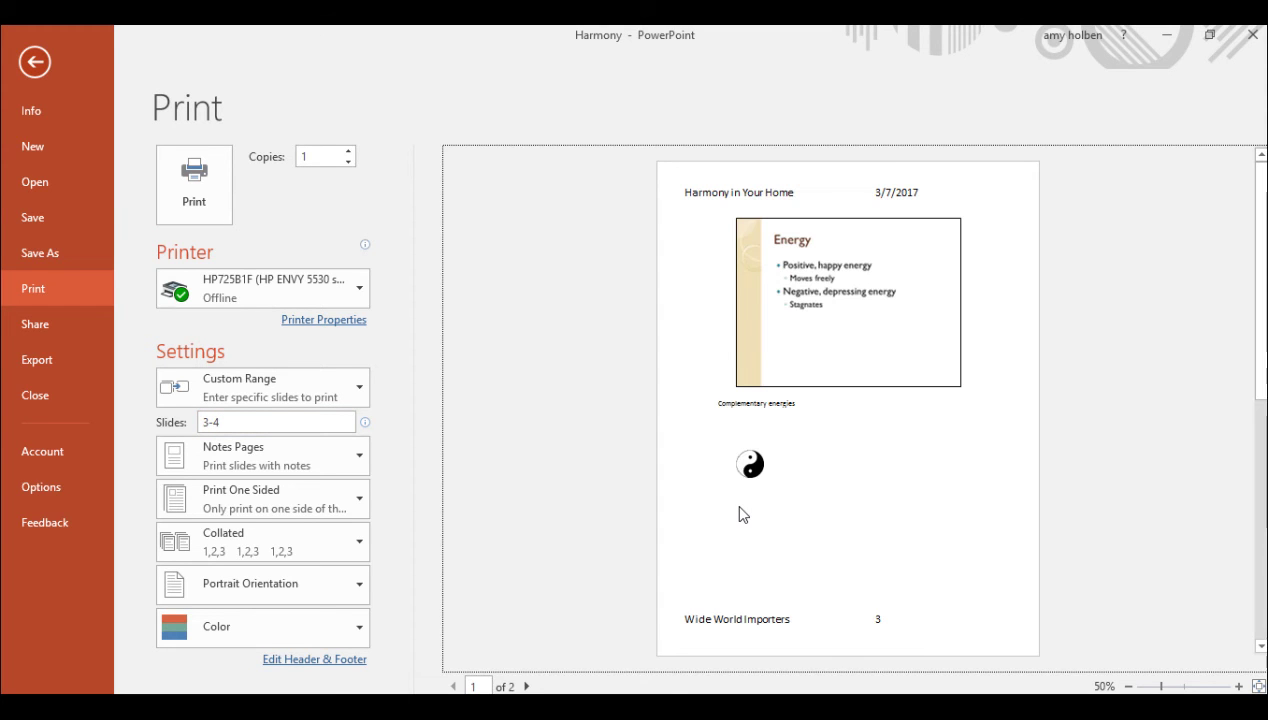